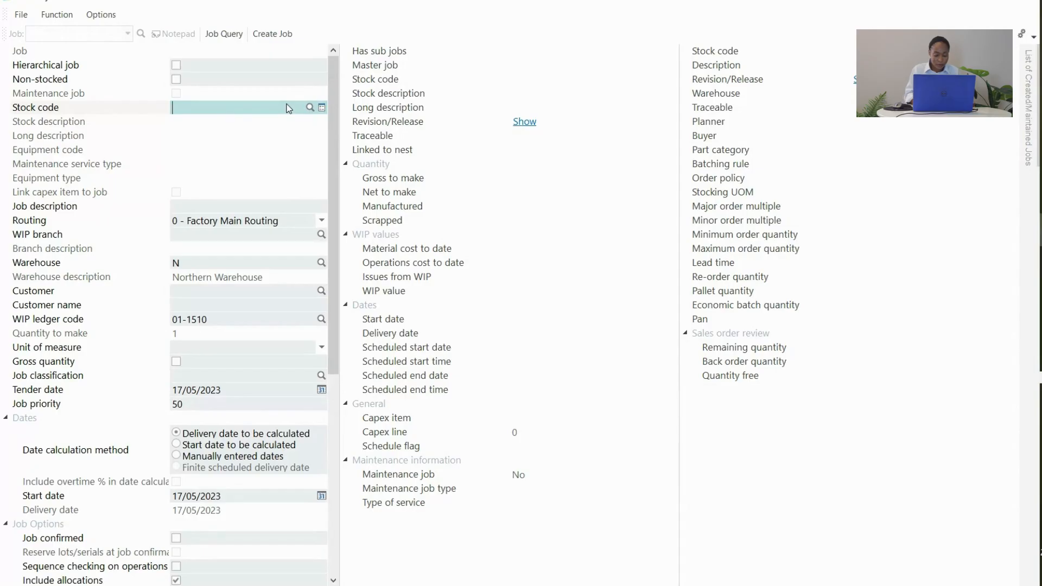
- Enter stock code B111 for the new job and set its quantity to make to 10
type("B11")
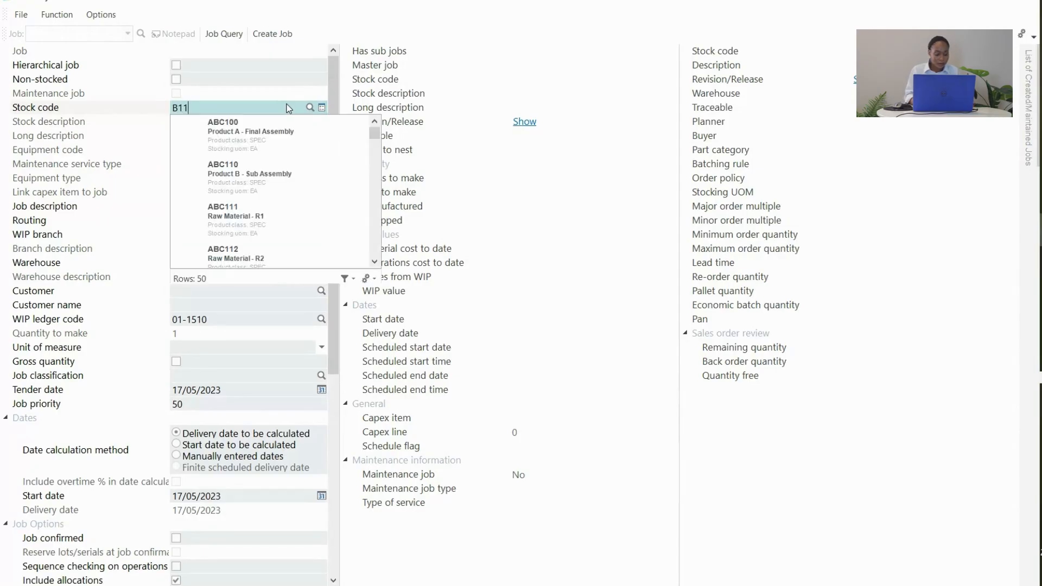
type("1")
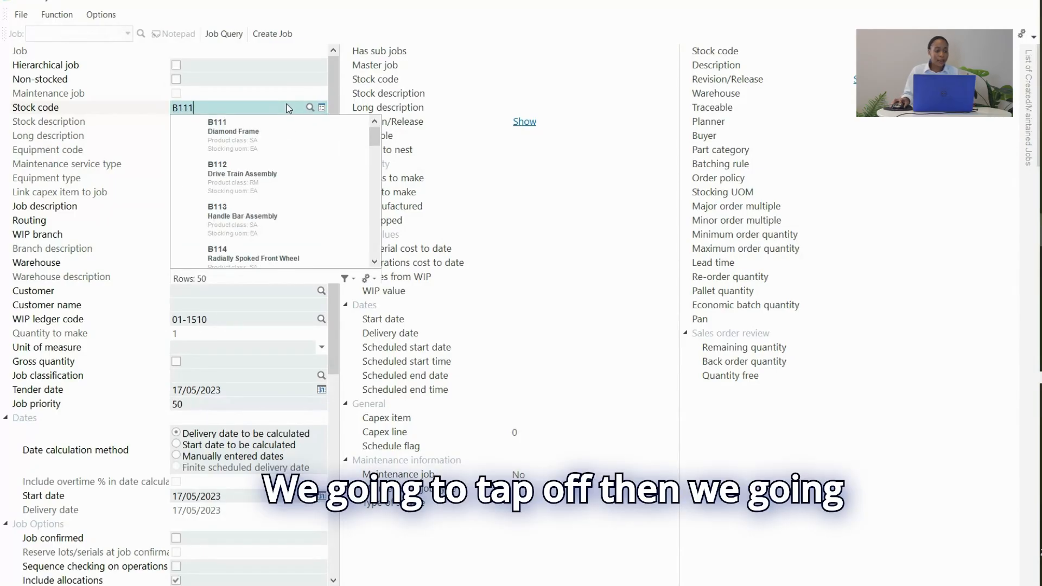
key("Tab")
left_click_drag(330, 268, 329, 304)
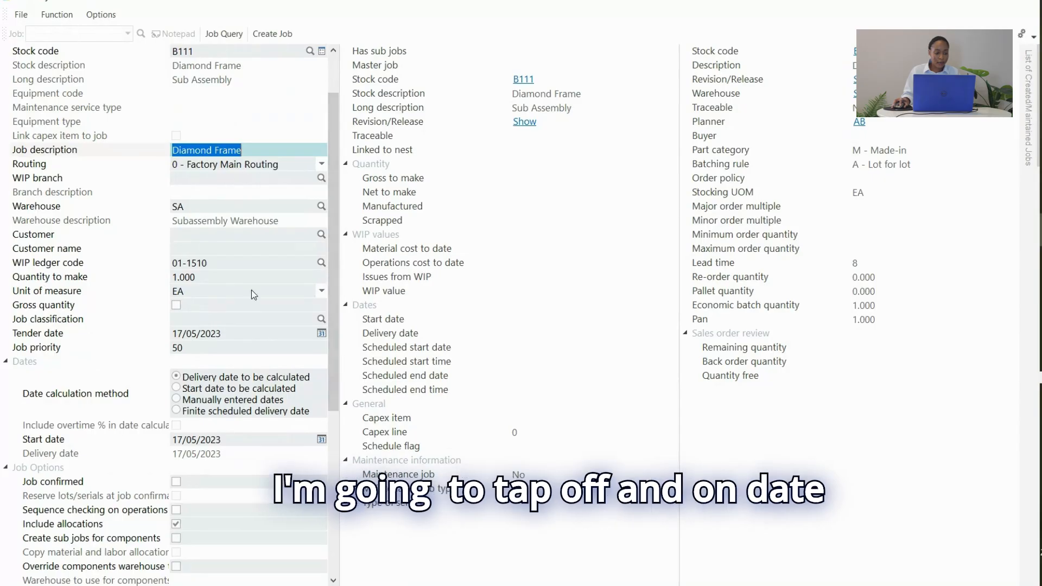
left_click(134, 276)
type("10")
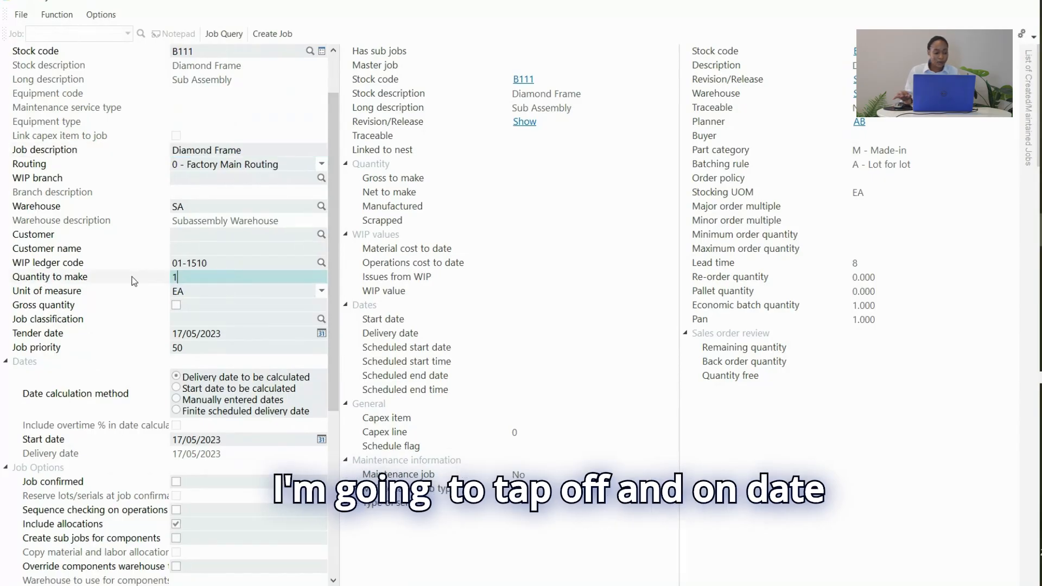
key("Tab")
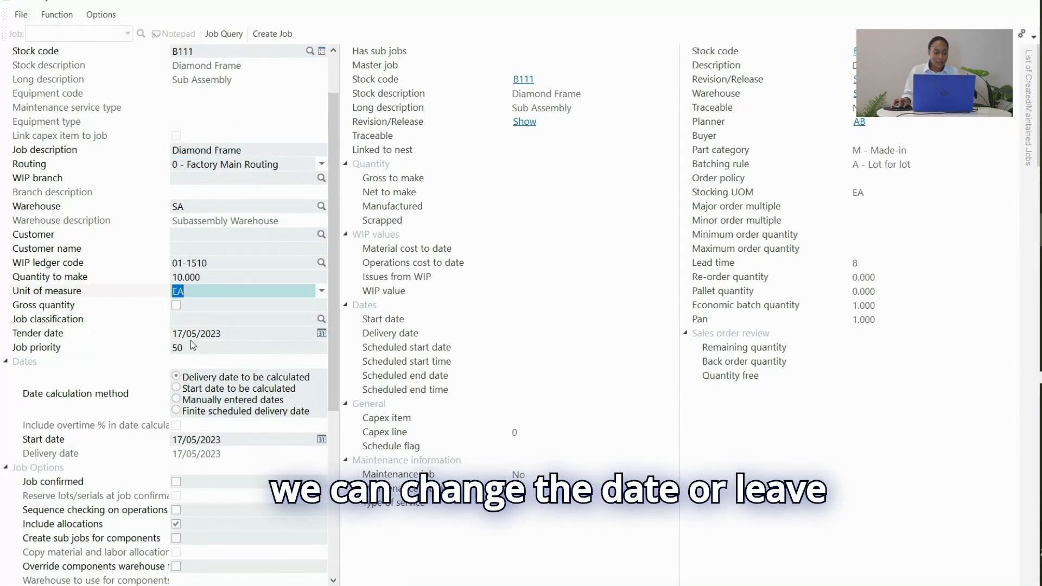
- Create the Diamond Frame job with its trial loading saved, and close Job Entry
left_click_drag(330, 305, 331, 320)
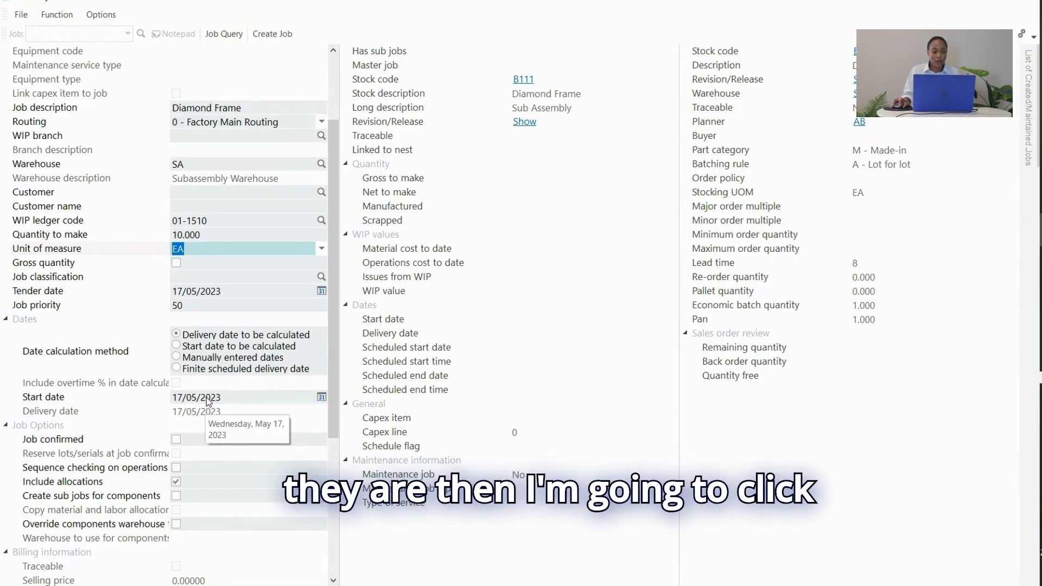
left_click(281, 34)
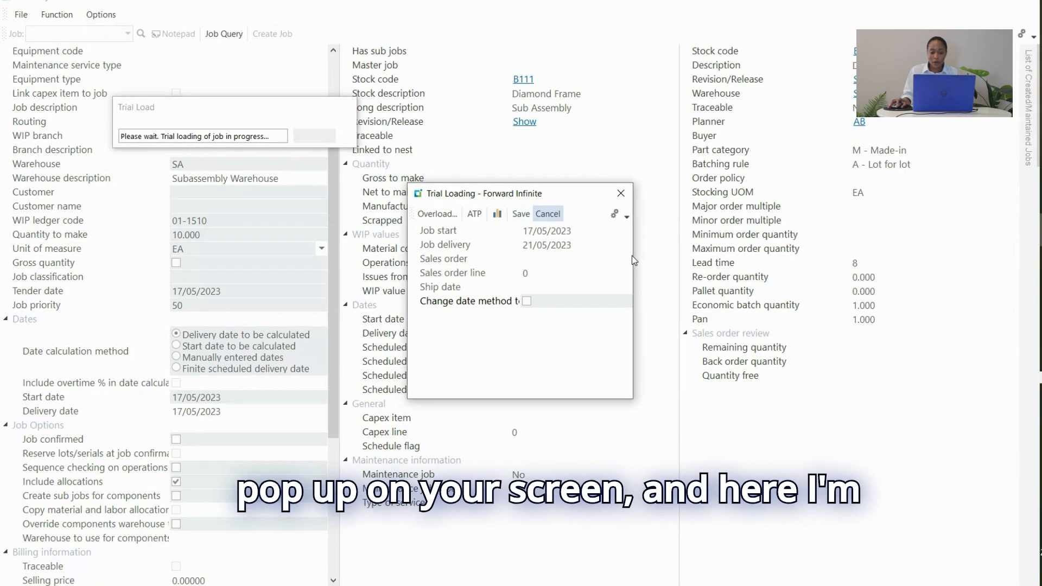
left_click_drag(633, 253, 757, 254)
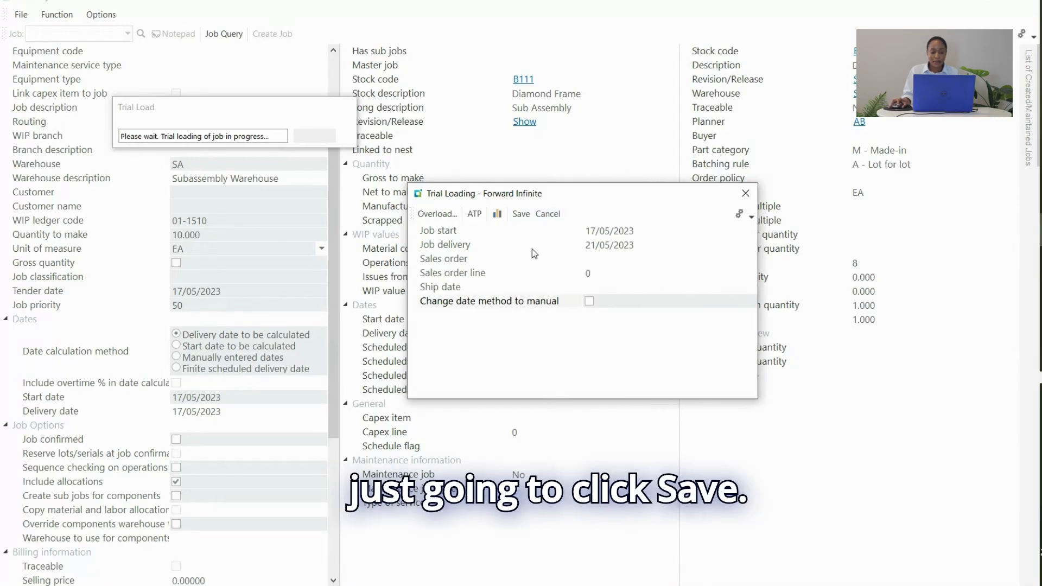
left_click(521, 214)
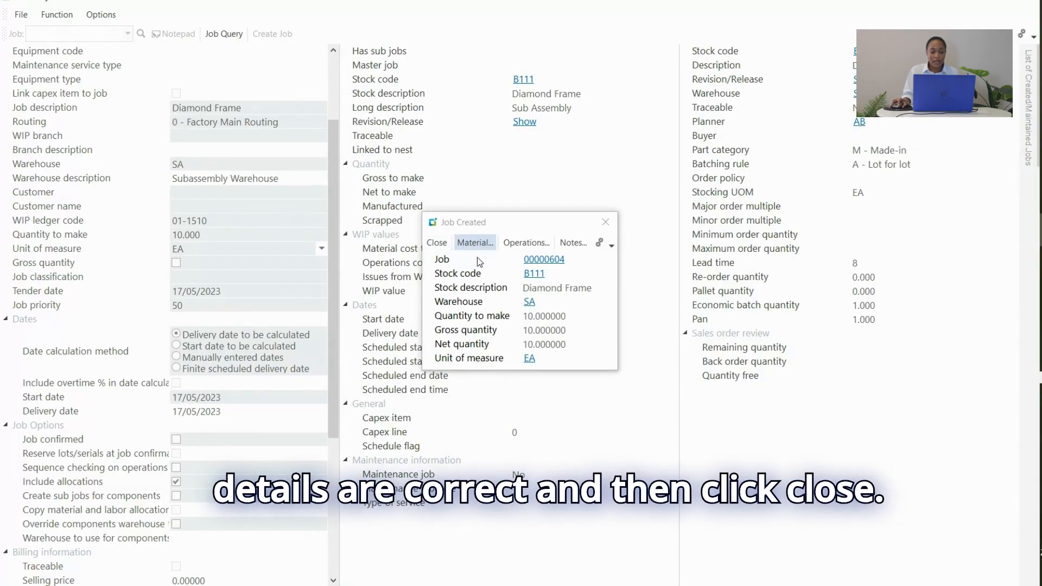
left_click(441, 246)
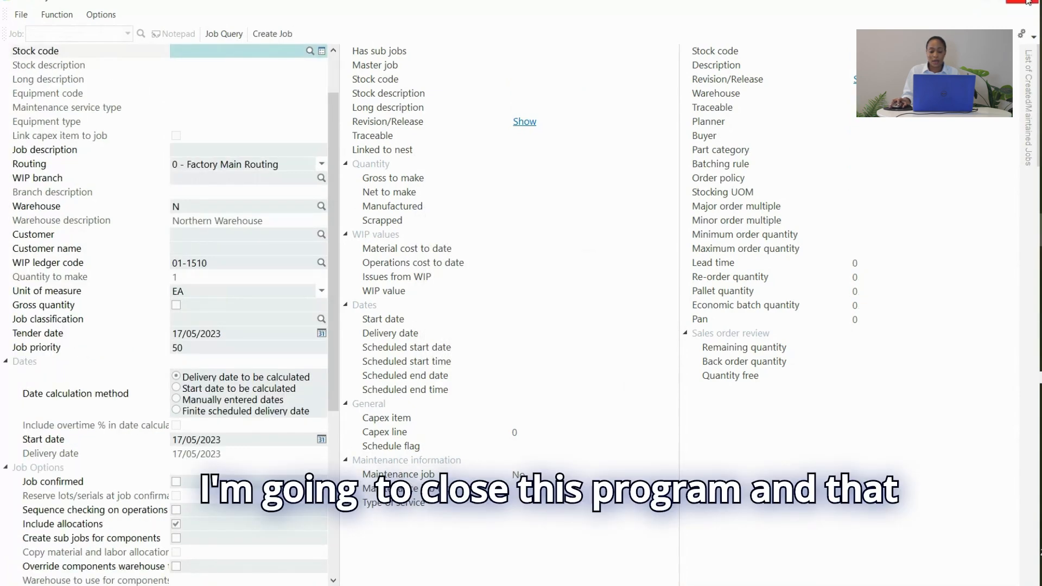
left_click(1026, 4)
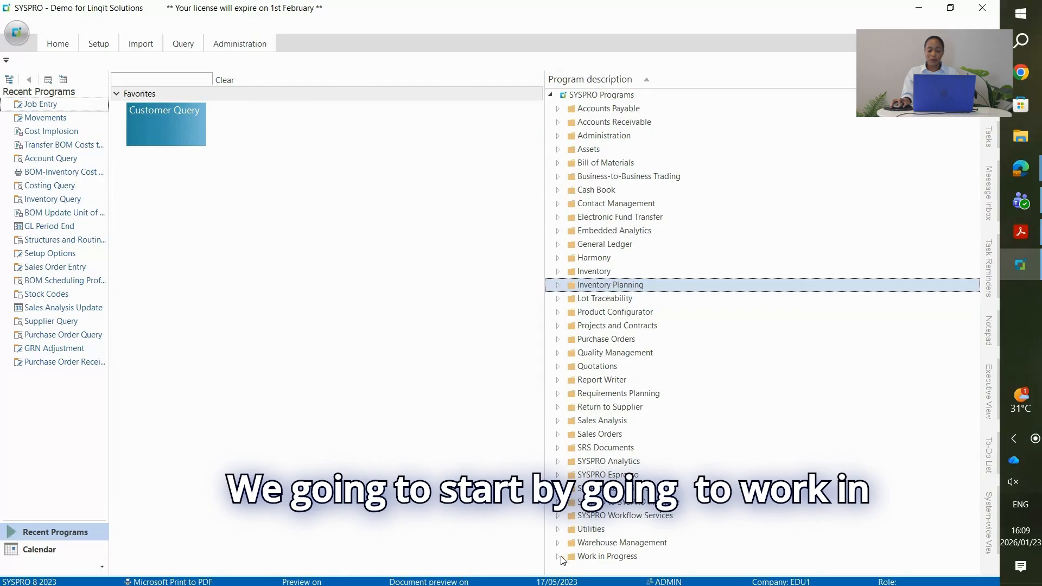
- Open the Job Entry program from the Work in Progress job postings and maximize its window
left_click(561, 561)
scroll(650, 531, "down", 4)
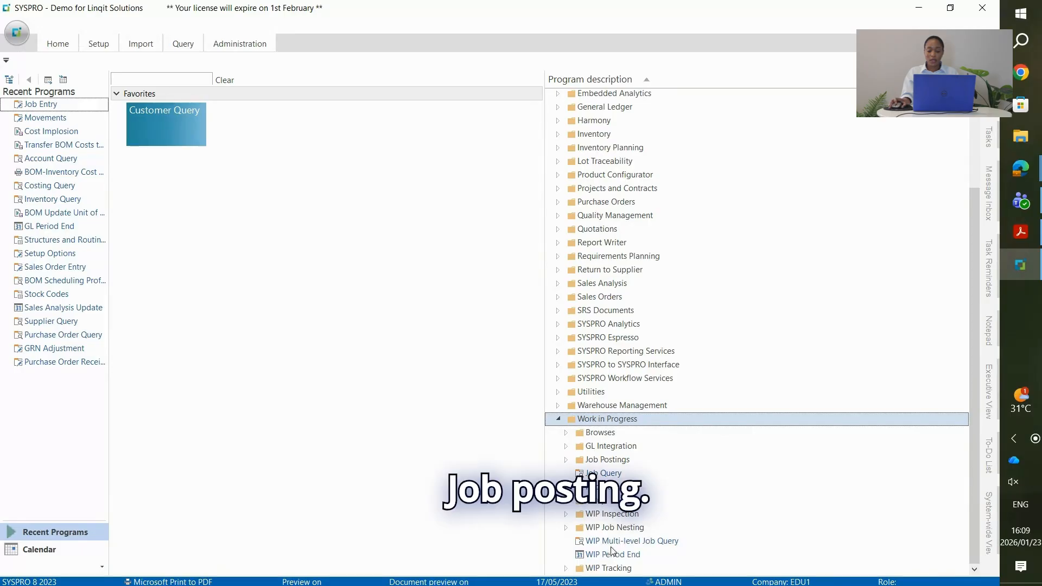
scroll(652, 532, "up", 2)
scroll(808, 507, "down", 2)
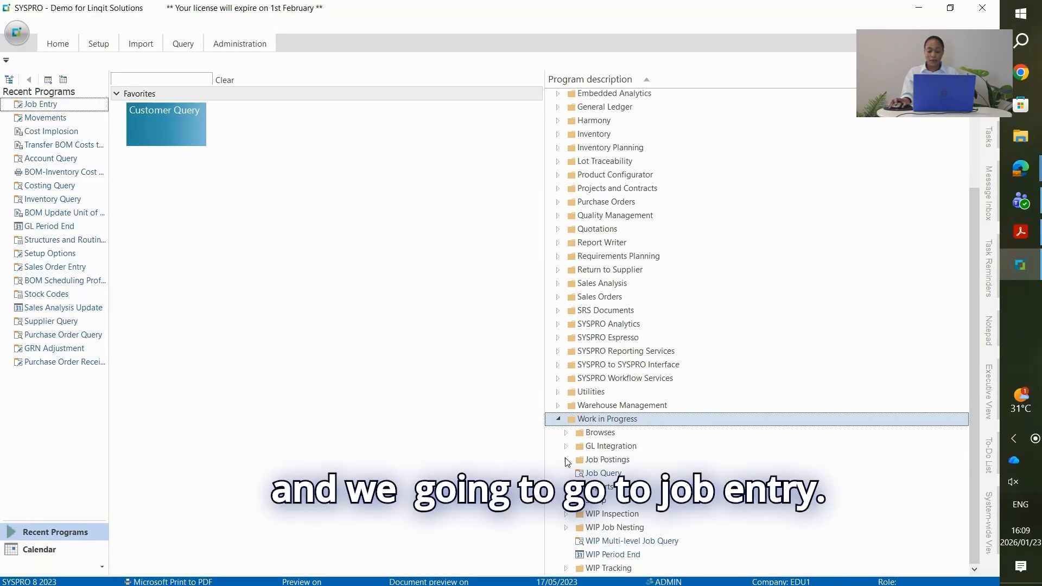
left_click(566, 459)
scroll(713, 484, "down", 2)
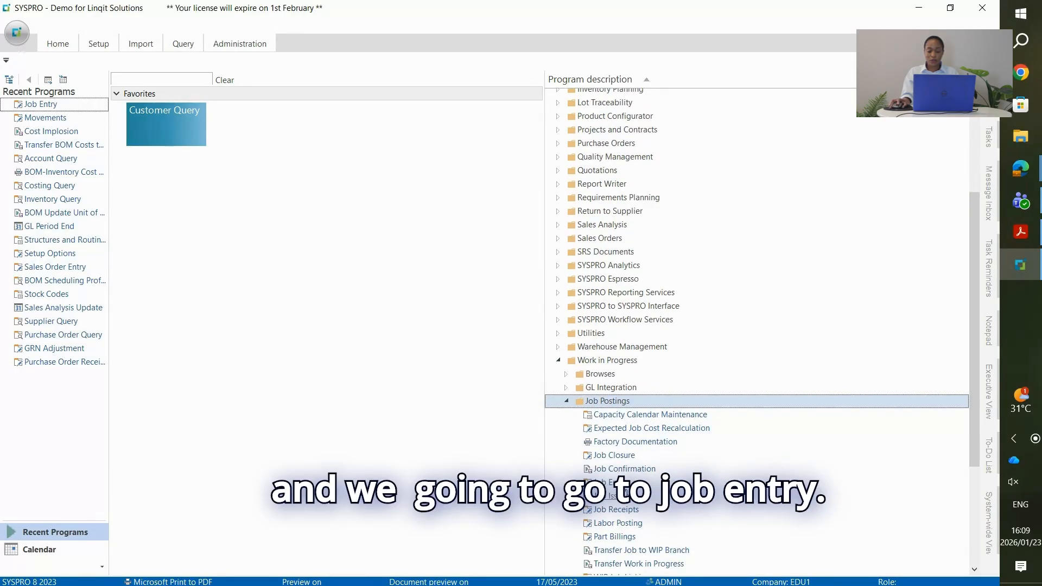
left_click(617, 483)
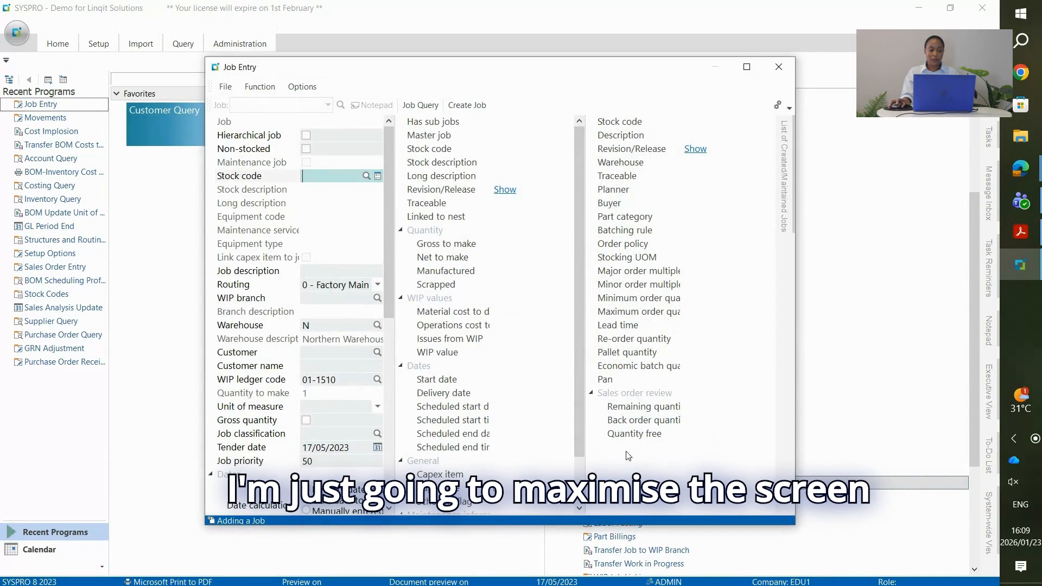
left_click(749, 73)
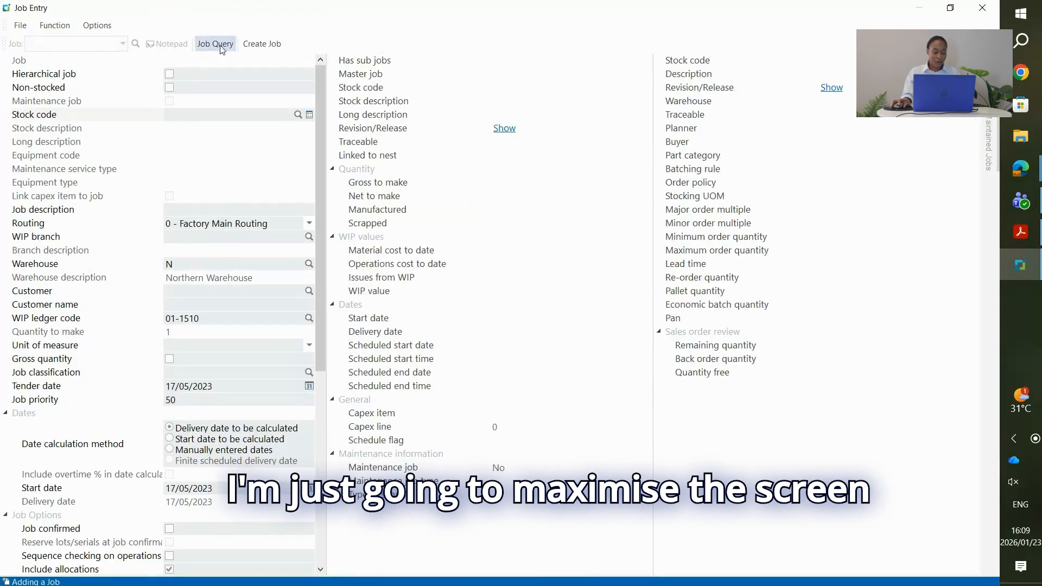
- Enter stock code B100 for the new job
left_click(180, 115)
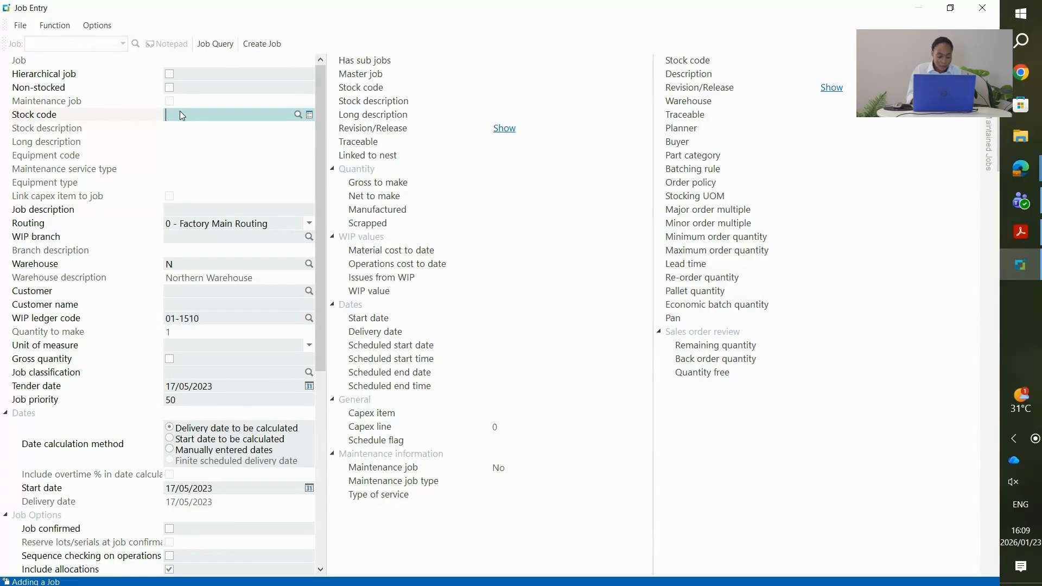
type("B")
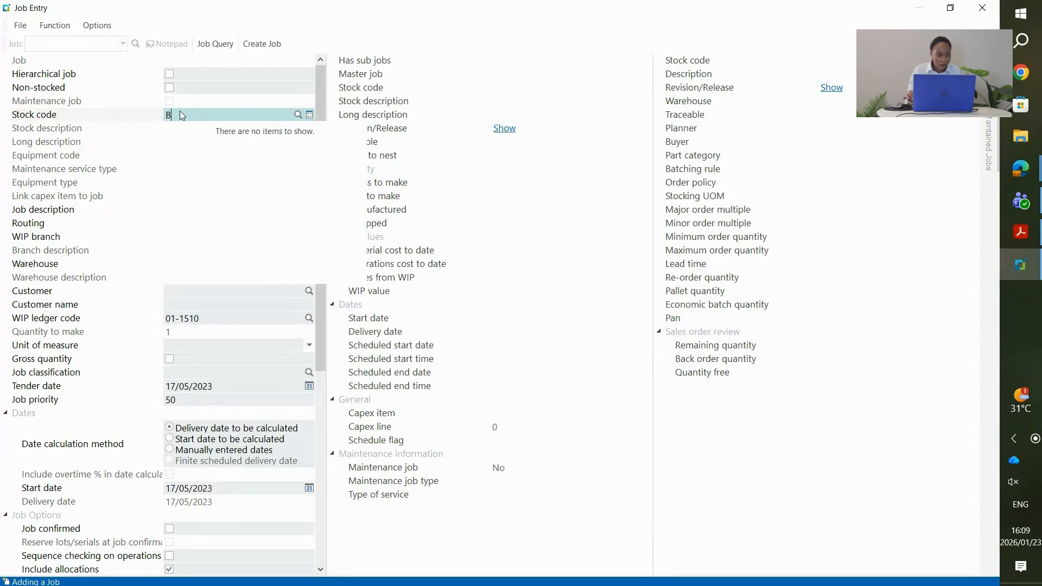
type("100")
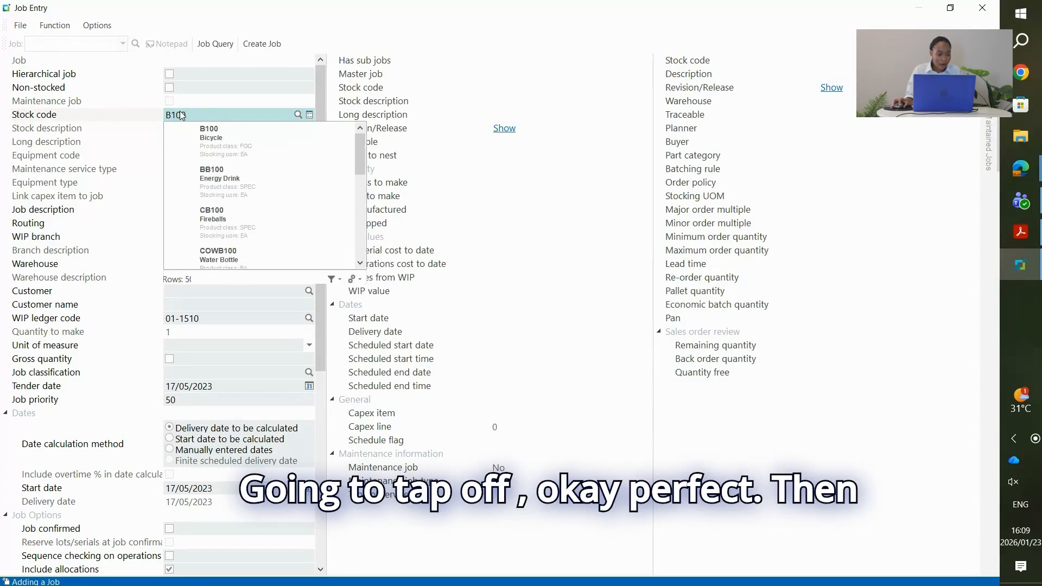
key("Tab")
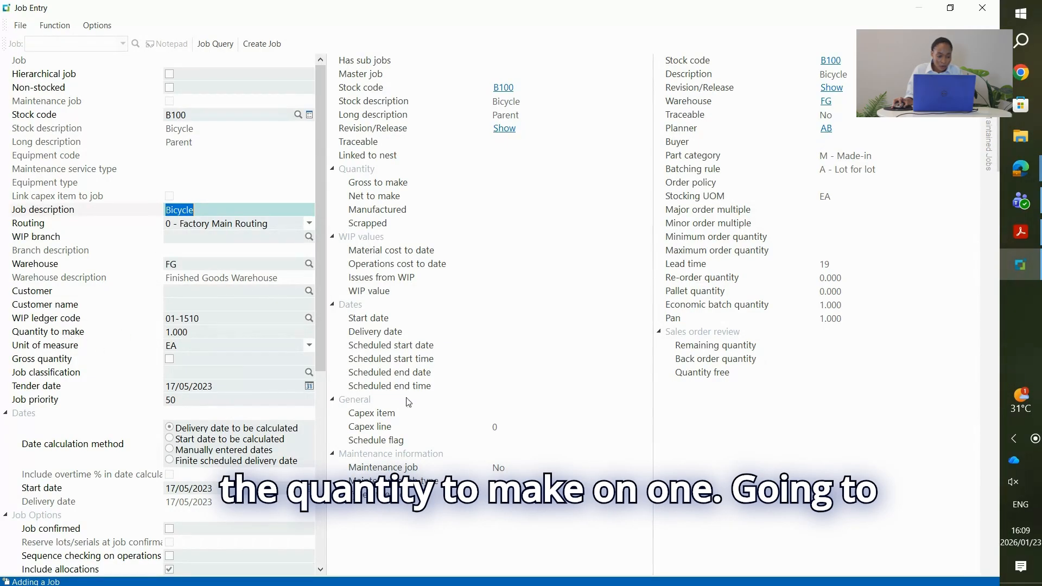
- Exclude allocations in the job options and accept creating the job without material or operation allocations
left_click_drag(322, 351, 328, 388)
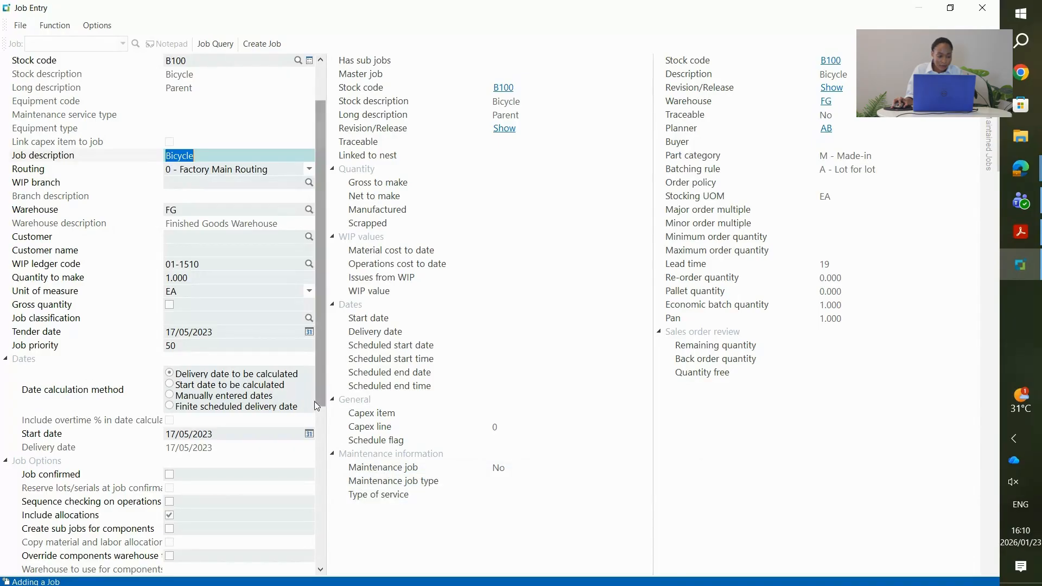
left_click_drag(321, 387, 323, 430)
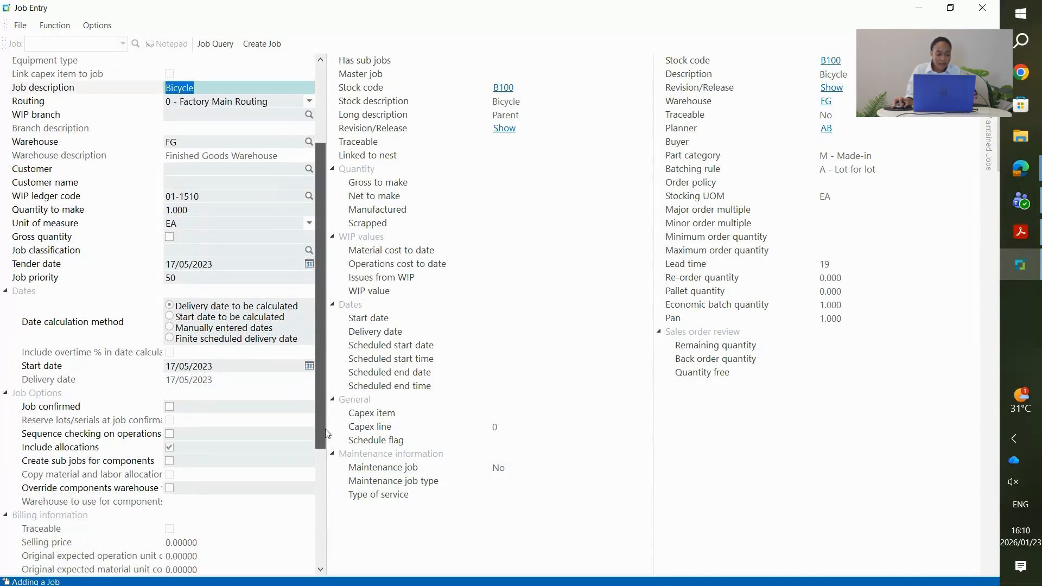
left_click_drag(321, 389, 319, 418)
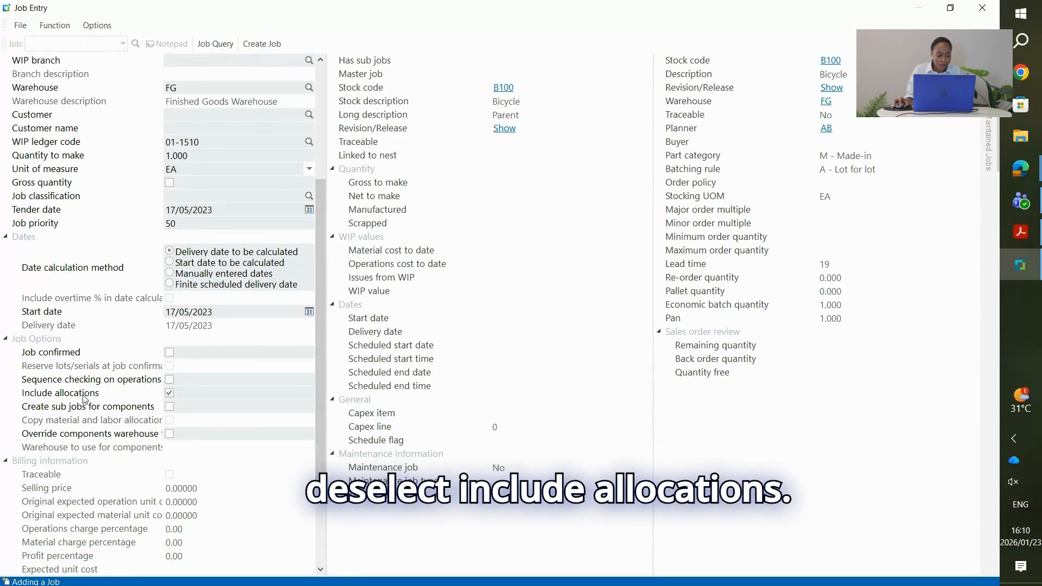
left_click(168, 396)
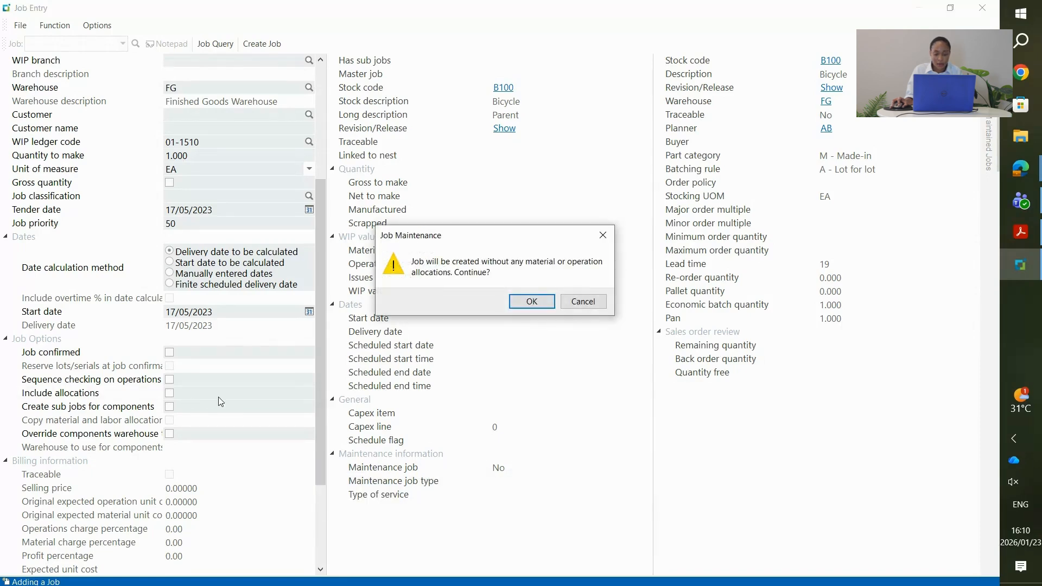
left_click(533, 302)
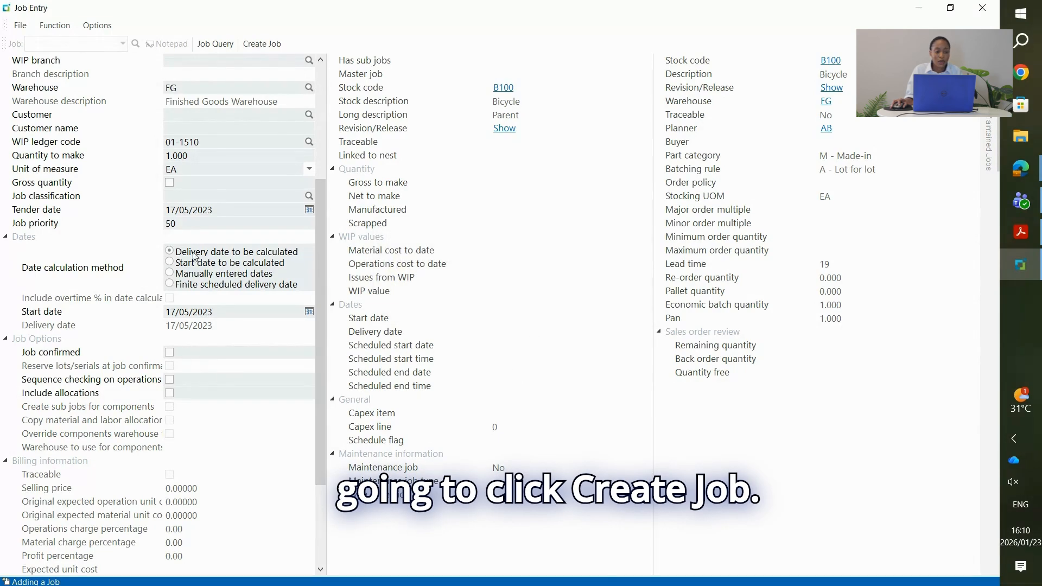
- Create the Bicycle job and close Job Entry
left_click(262, 44)
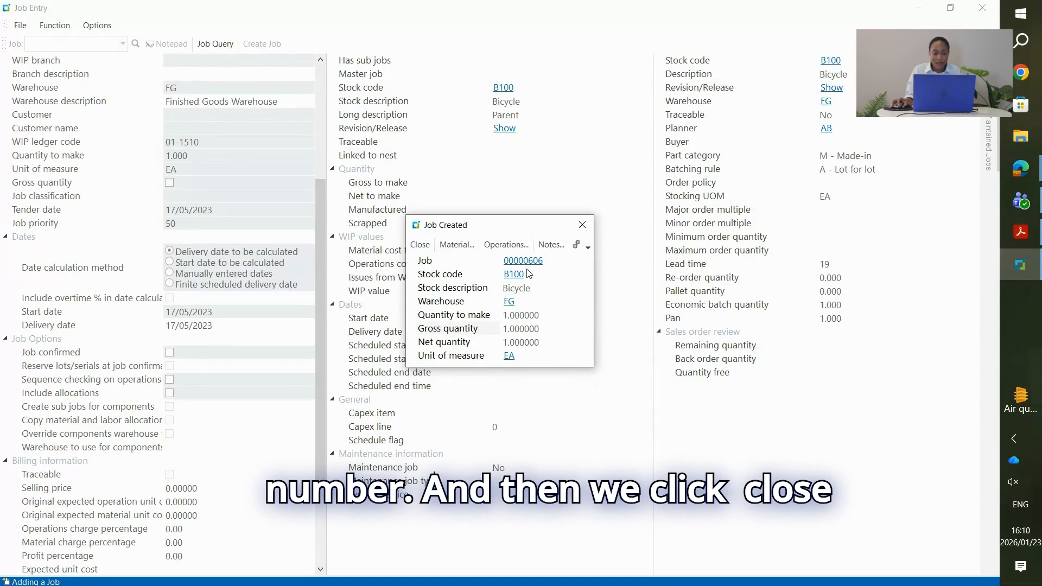
left_click(420, 244)
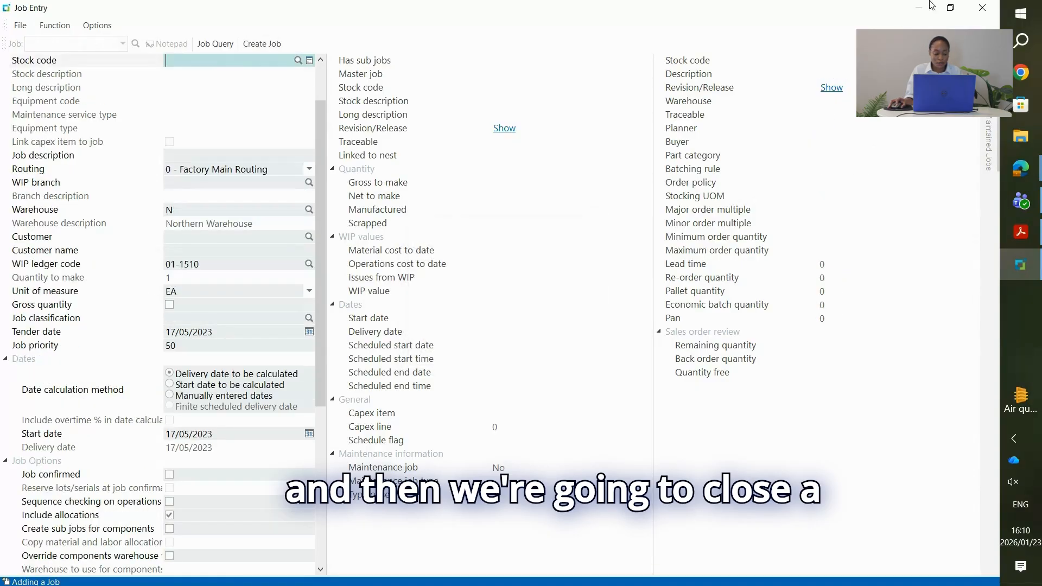
left_click(982, 8)
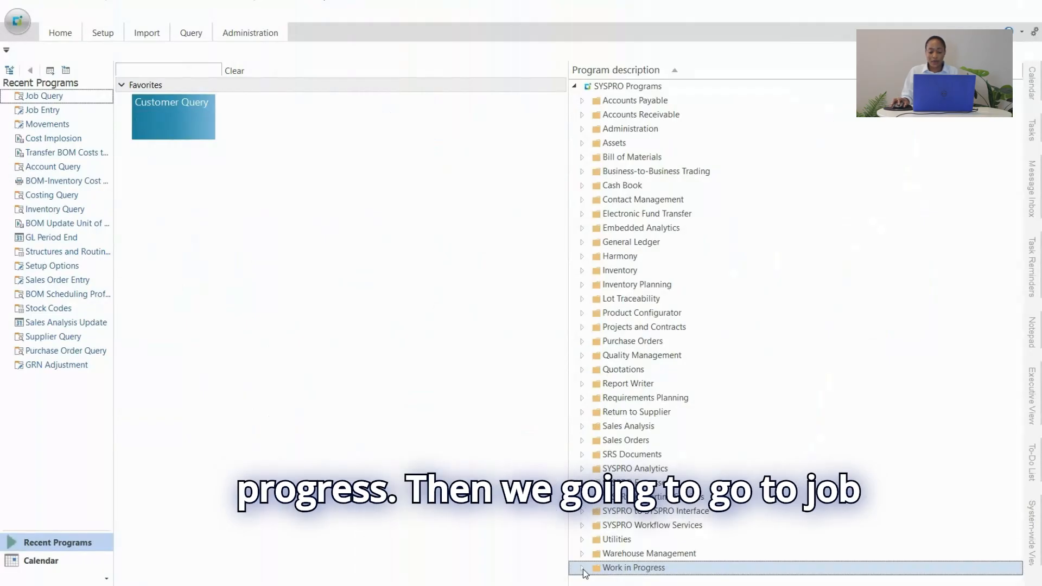
- Open Job Query from Work in Progress and load the last Bicycle job in the jobs list
left_click(583, 568)
scroll(725, 522, "down", 3)
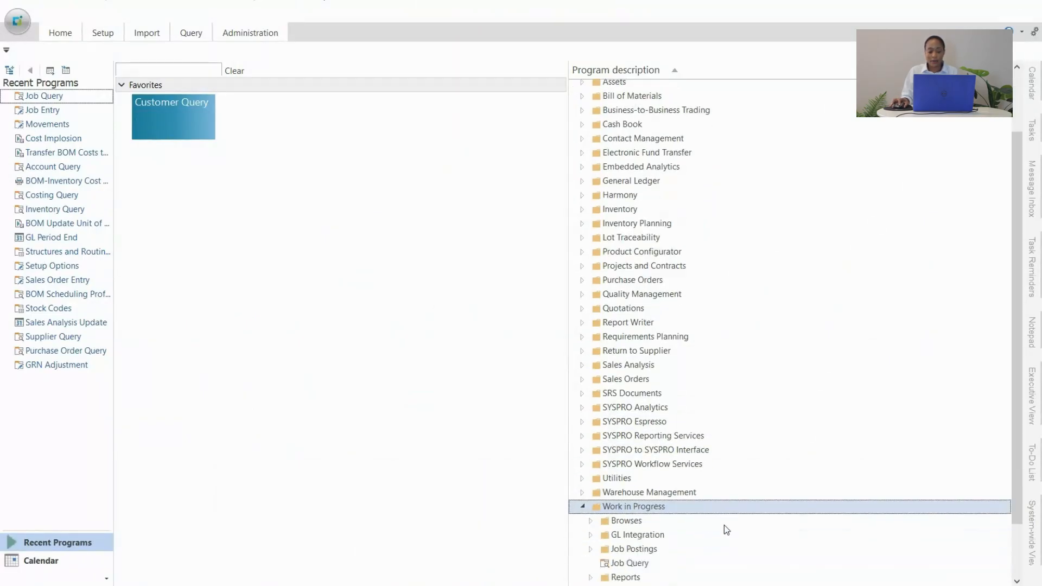
double_click(625, 518)
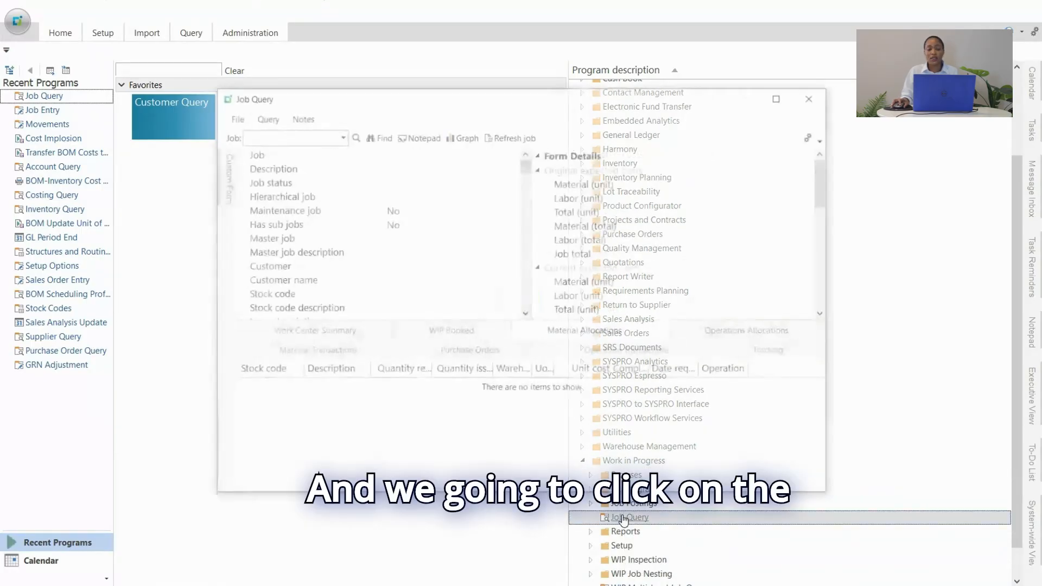
left_click(353, 136)
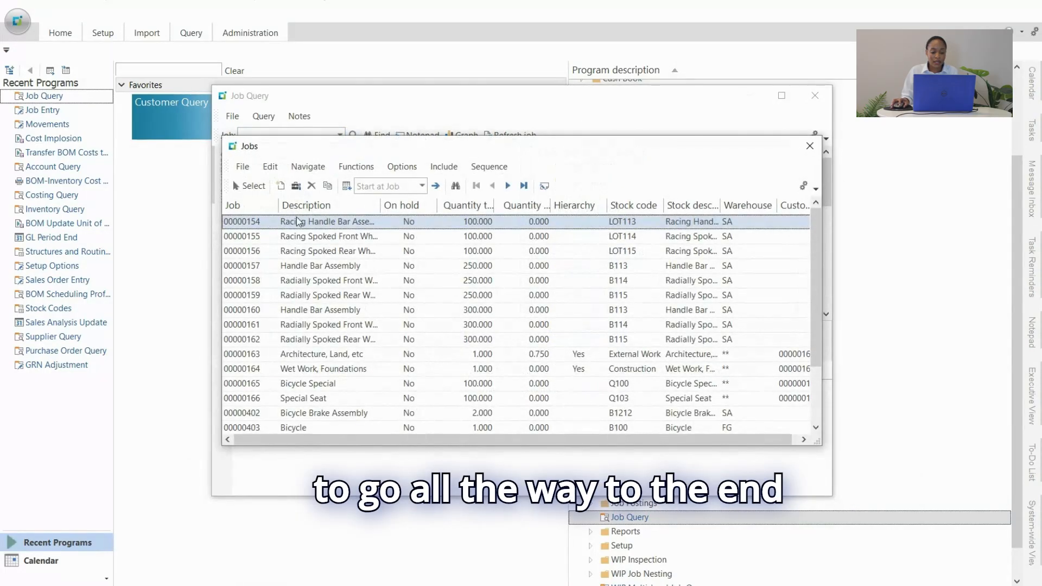
left_click(524, 186)
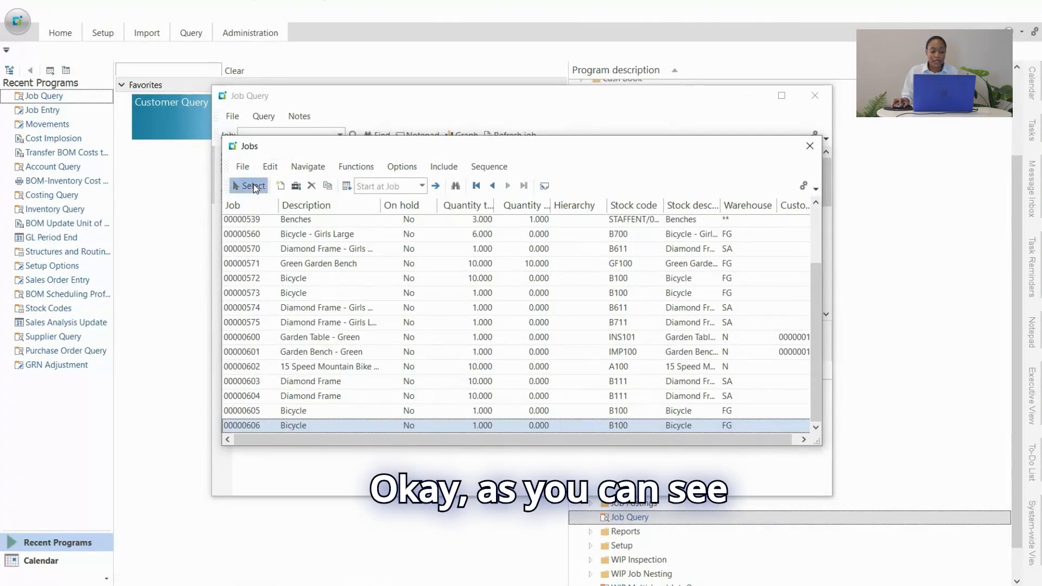
left_click(253, 186)
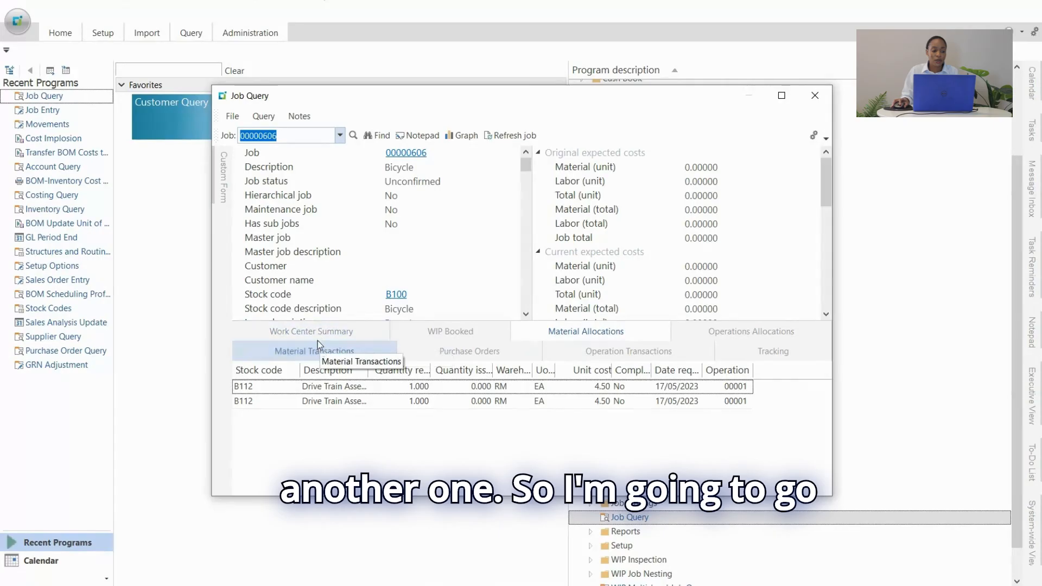
- Add a material allocation to the Bicycle job for stock code B112 with a unit quantity required of 1, and save it
left_click(265, 117)
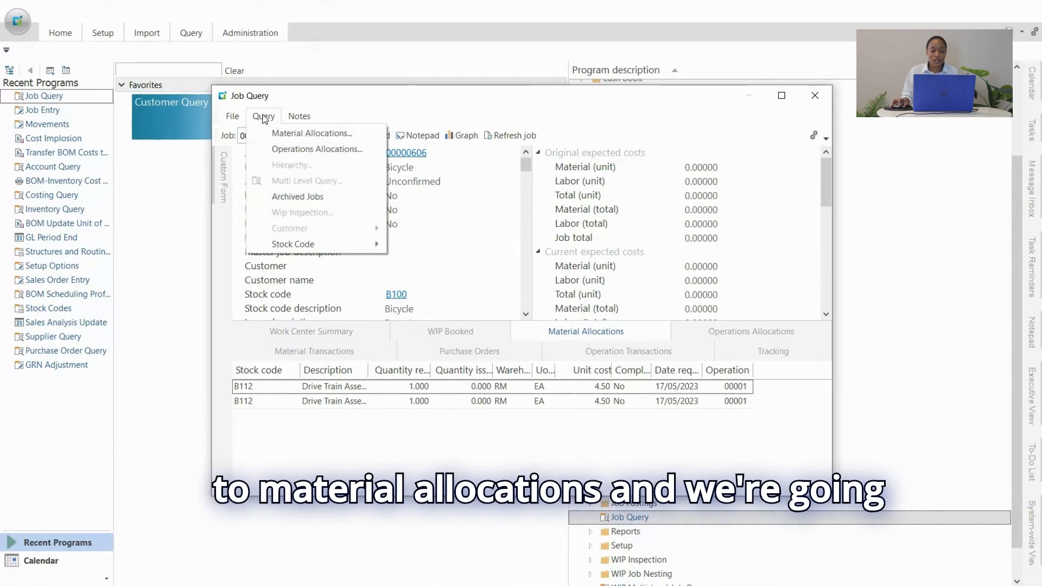
left_click(296, 136)
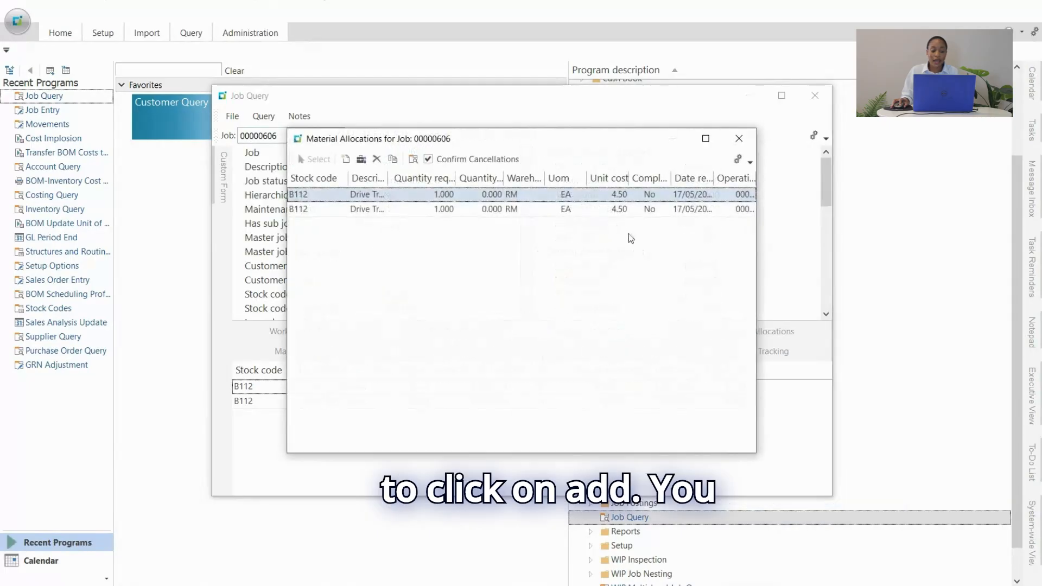
left_click(345, 160)
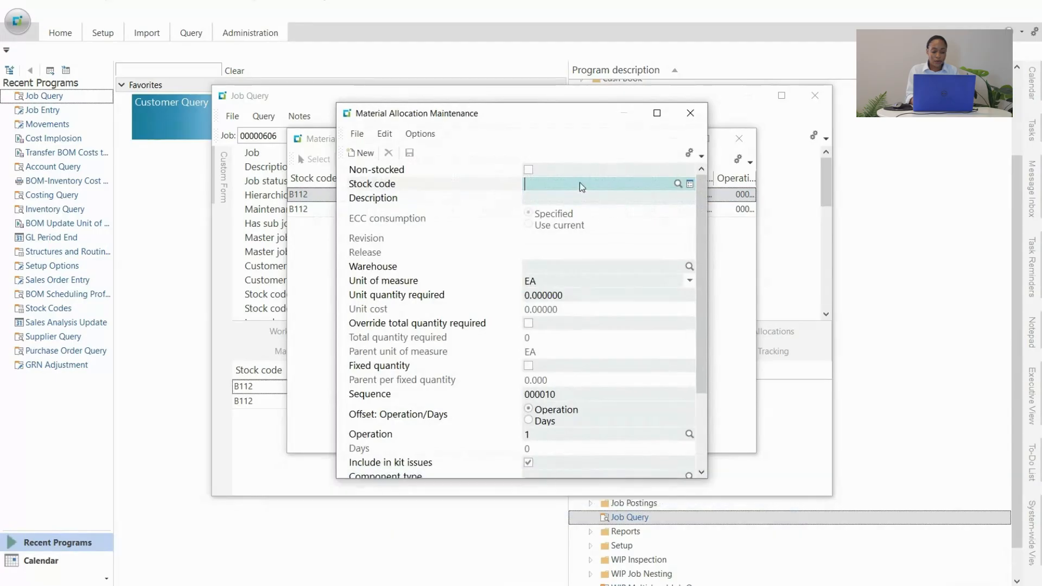
type("B112")
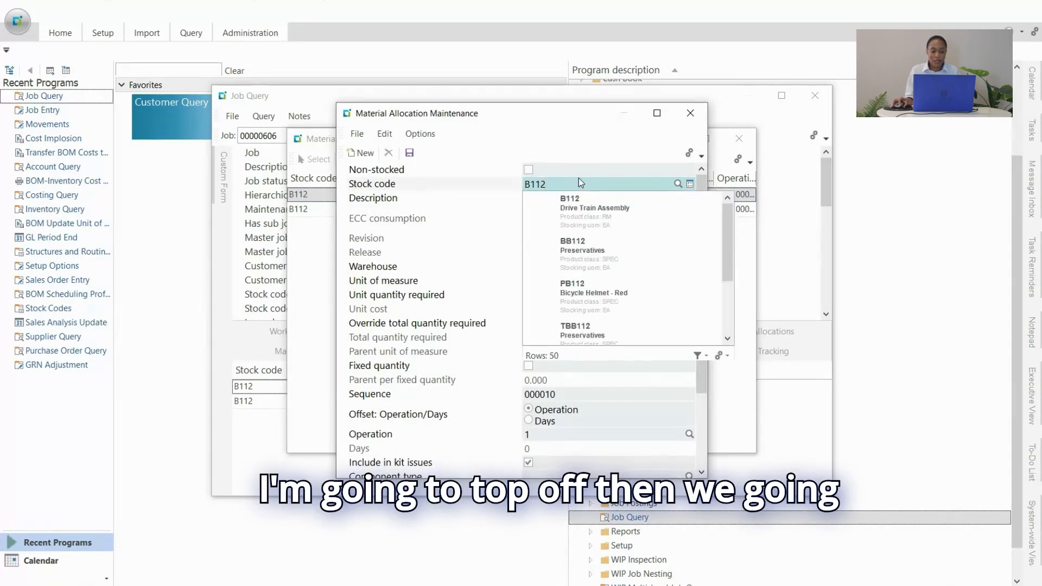
key("Return")
left_click(582, 301)
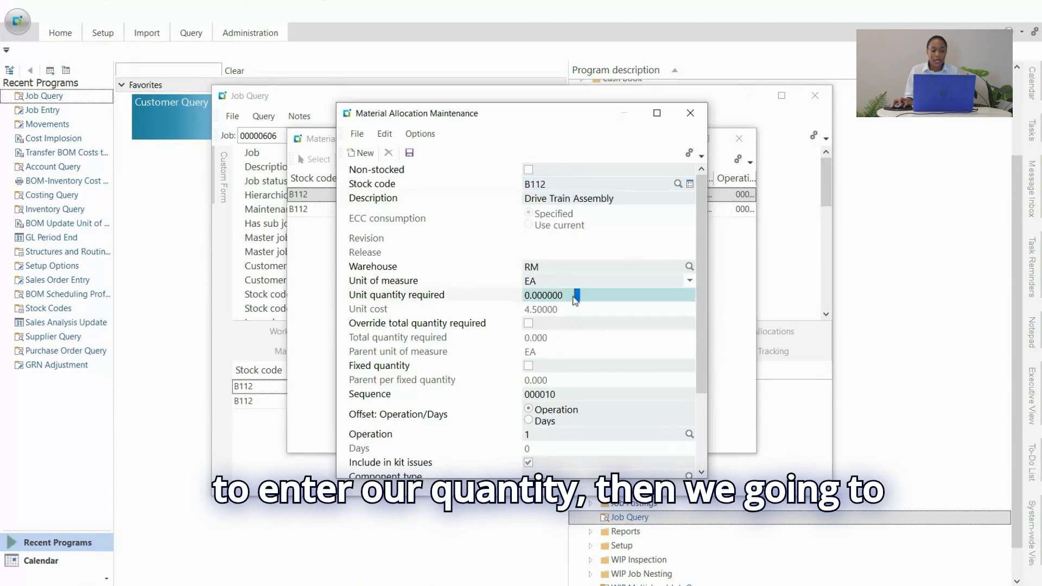
type("1")
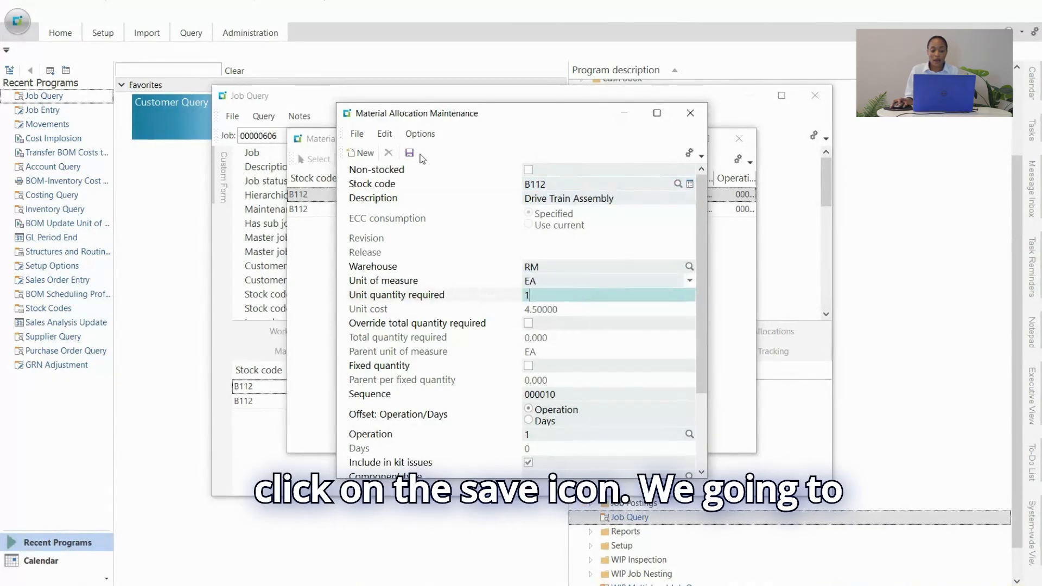
left_click(410, 154)
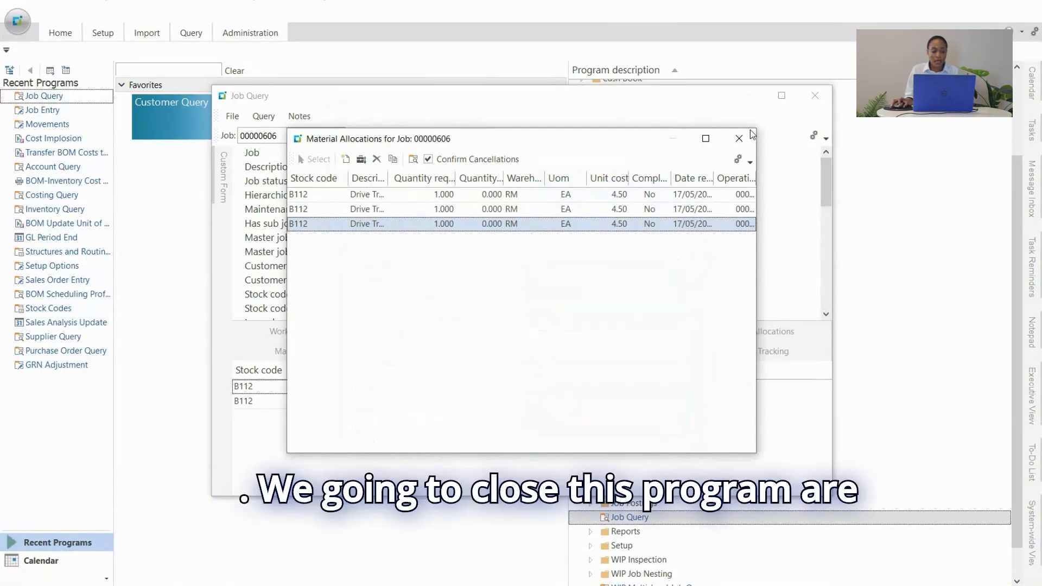
left_click(740, 140)
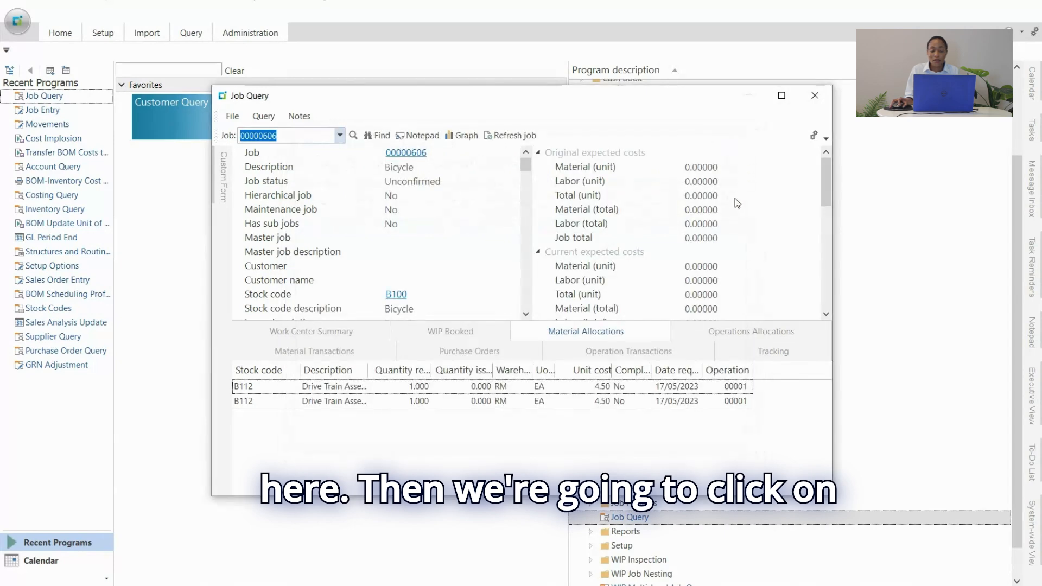
- Refresh the job, check the newly added material allocation line, and close Job Query
left_click(514, 136)
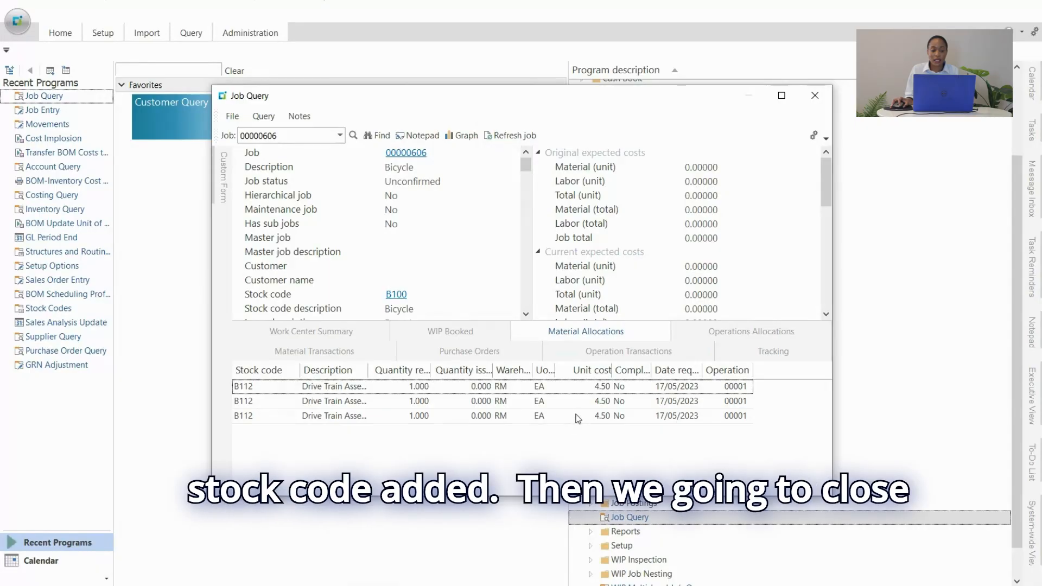
left_click(521, 415)
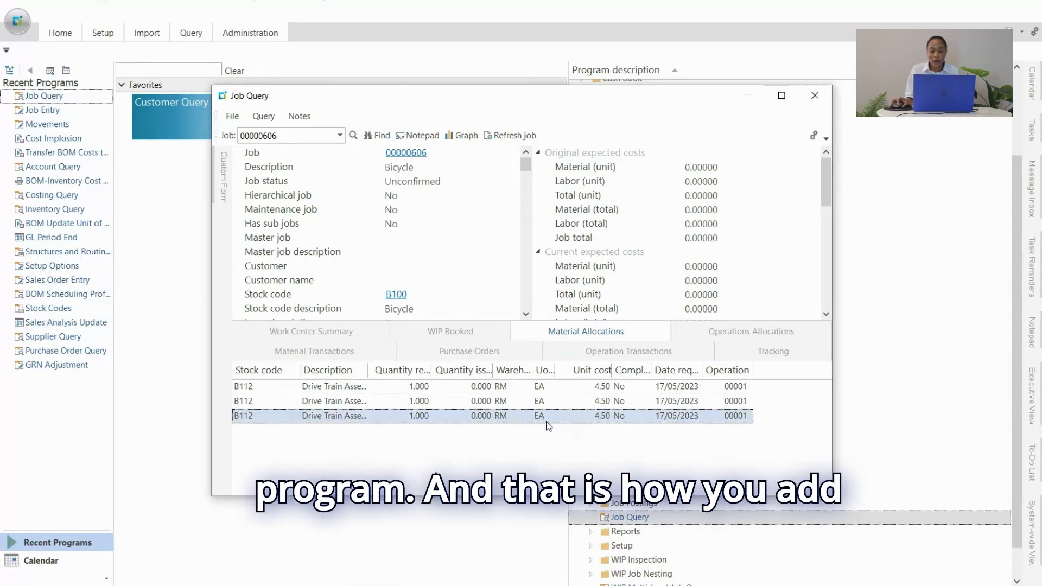
left_click(816, 101)
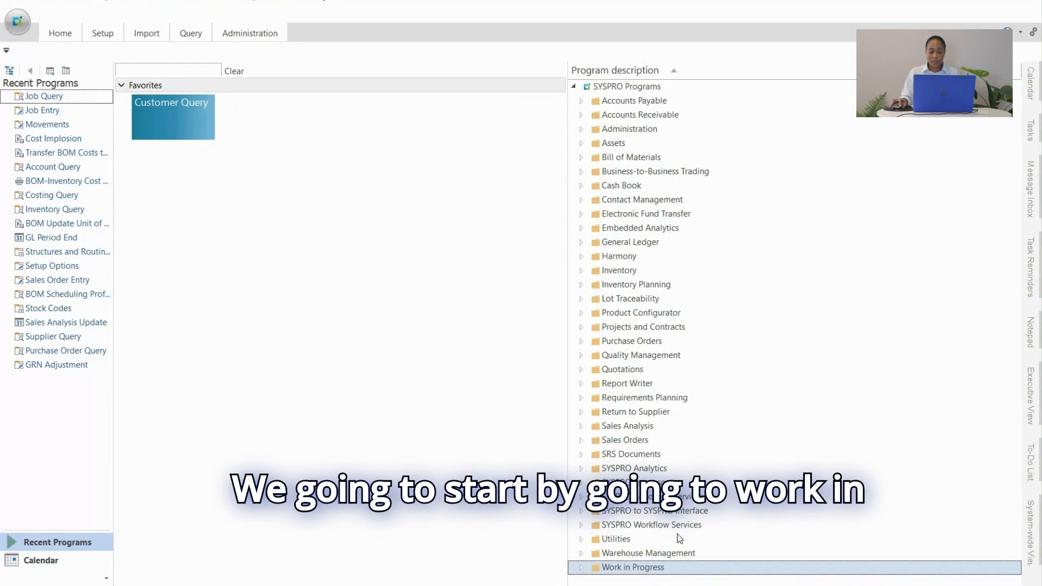
- Open Job Query from the Work in Progress programs and maximize its window
left_click(581, 567)
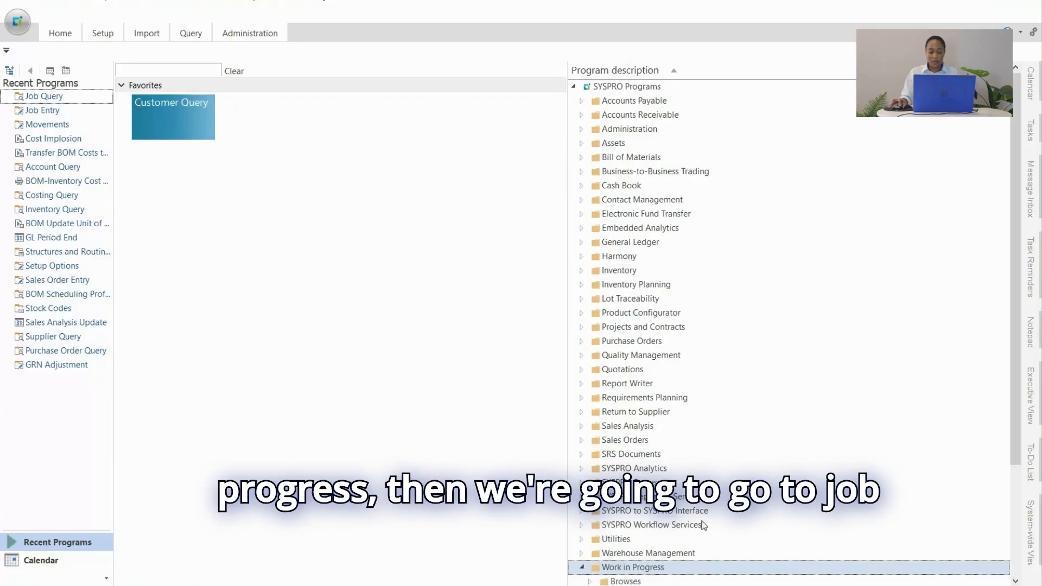
scroll(702, 525, "down", 3)
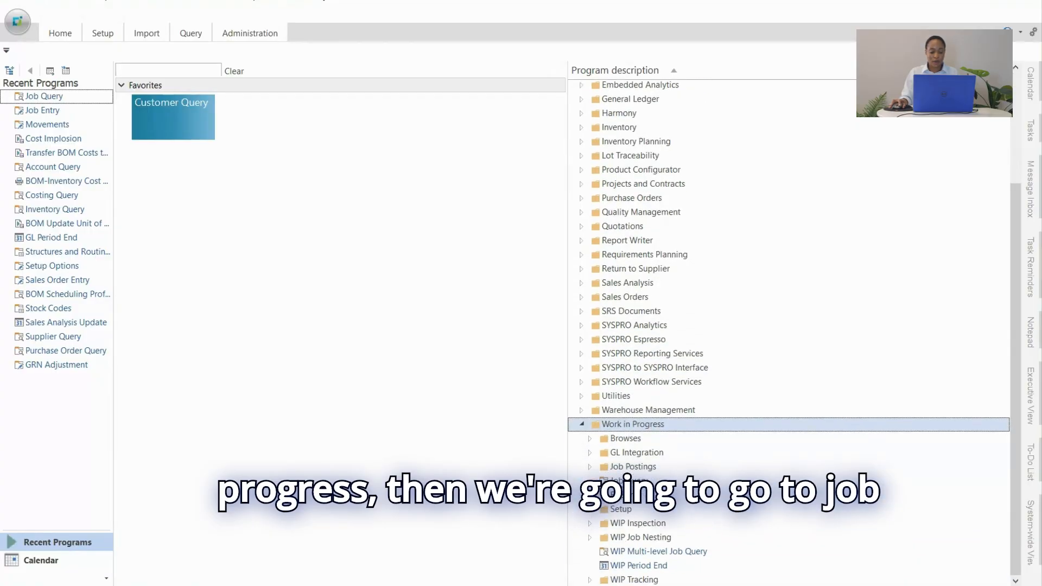
double_click(627, 481)
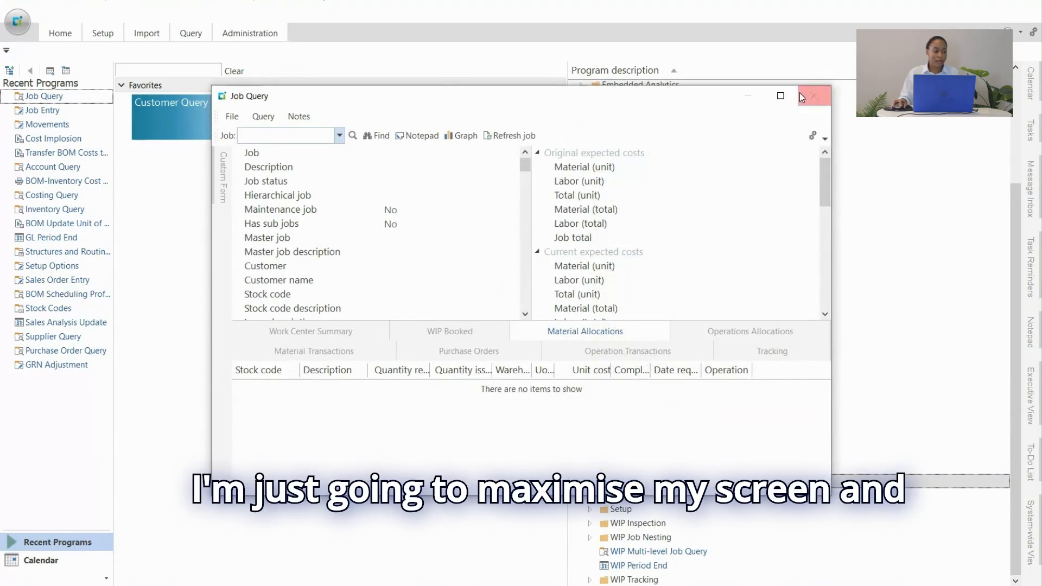
left_click(781, 97)
- Browse to the end of the jobs list and load the second-to-last job, a Bicycle job, into the query
left_click(141, 33)
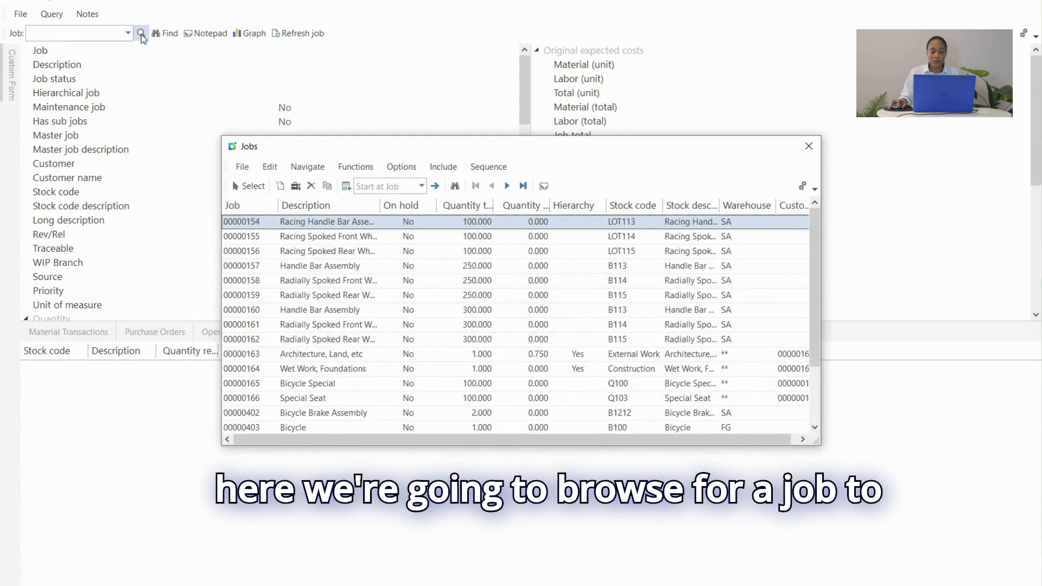
left_click(523, 186)
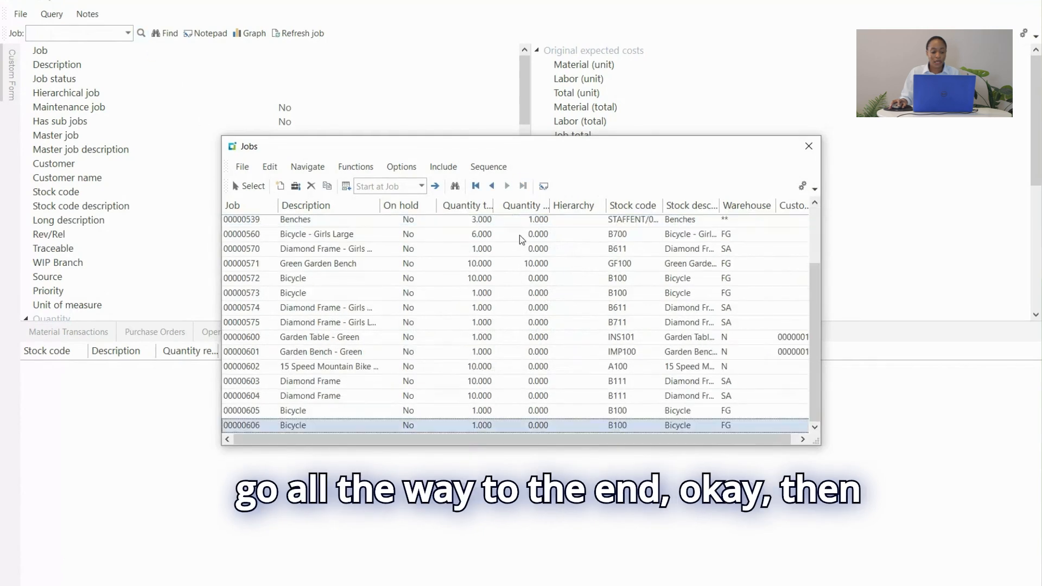
left_click(498, 412)
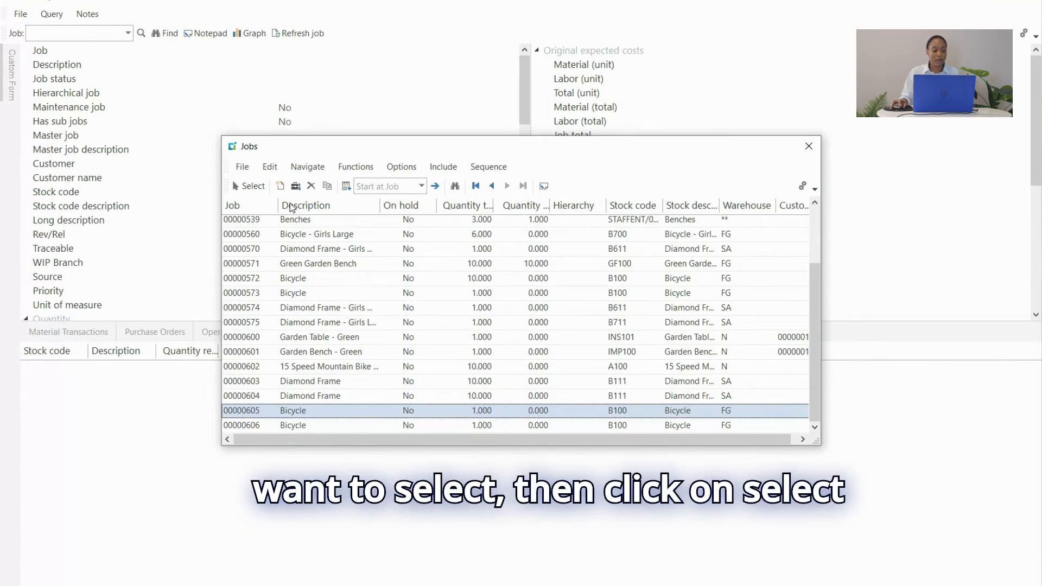
left_click(250, 187)
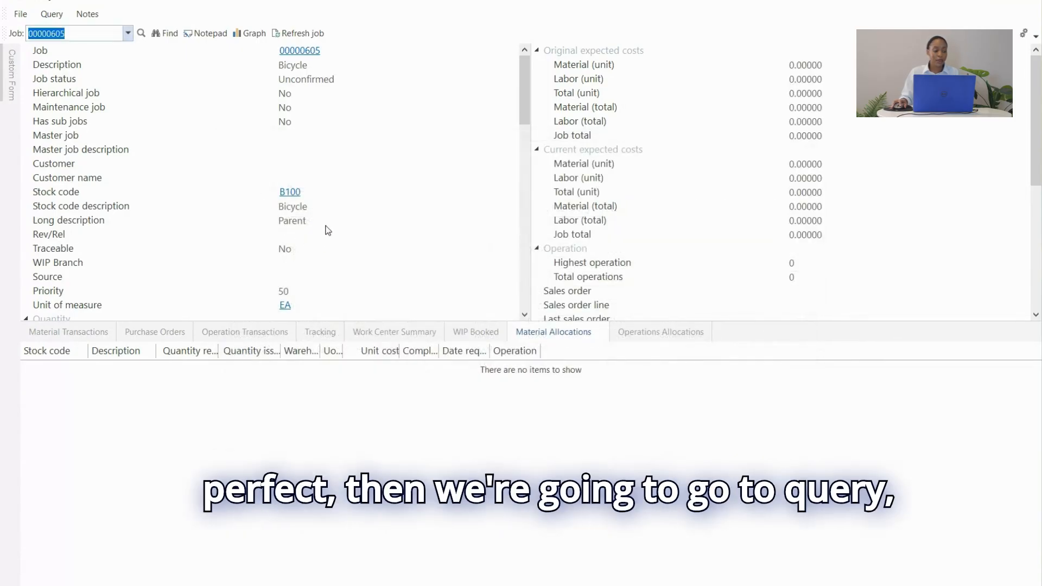
- Start adding an operation allocation to the loaded job and assign it the Bicycle Assembly work center MBFA
left_click(56, 16)
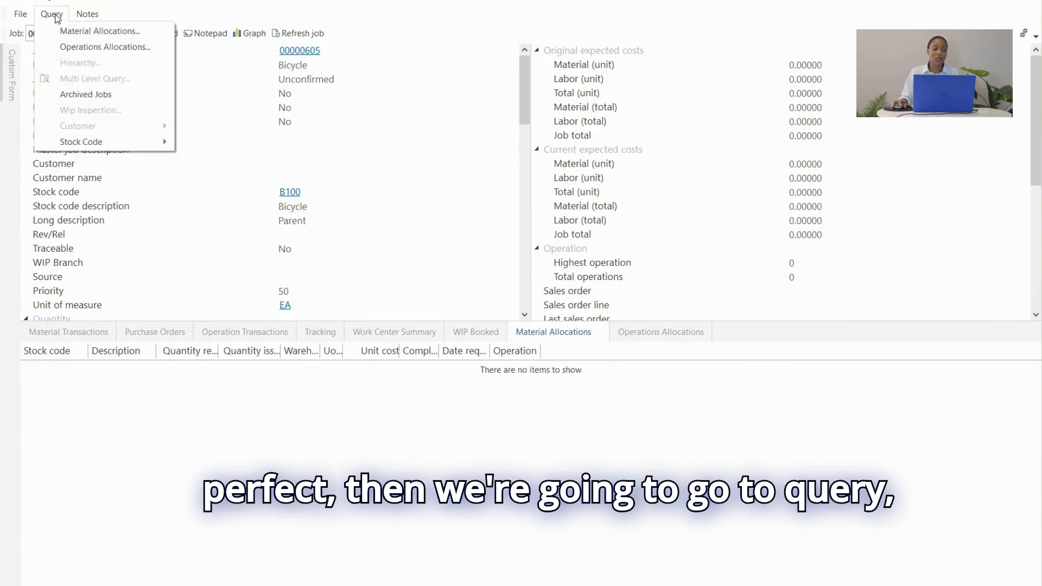
left_click(77, 48)
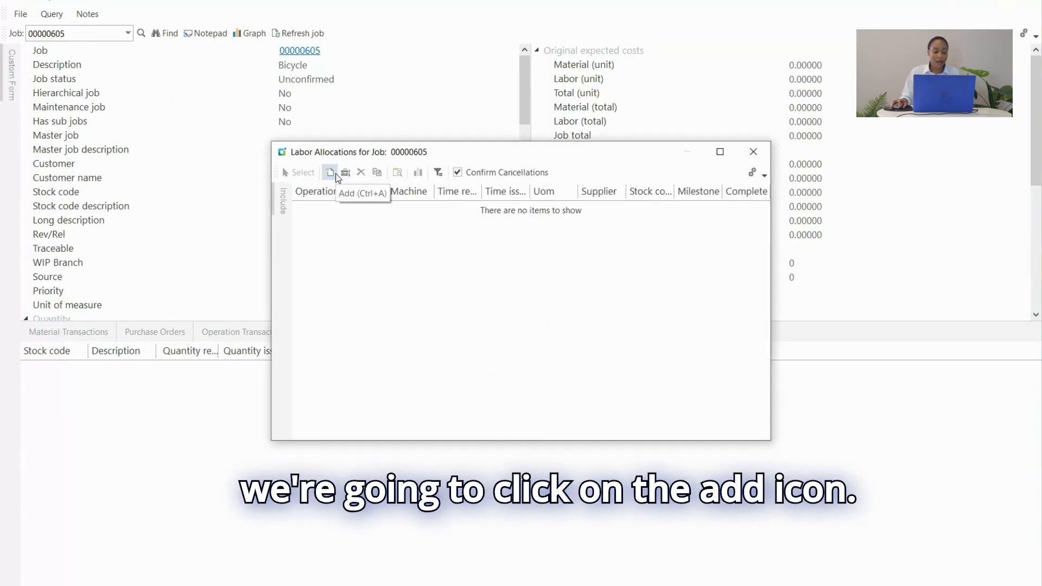
left_click(335, 174)
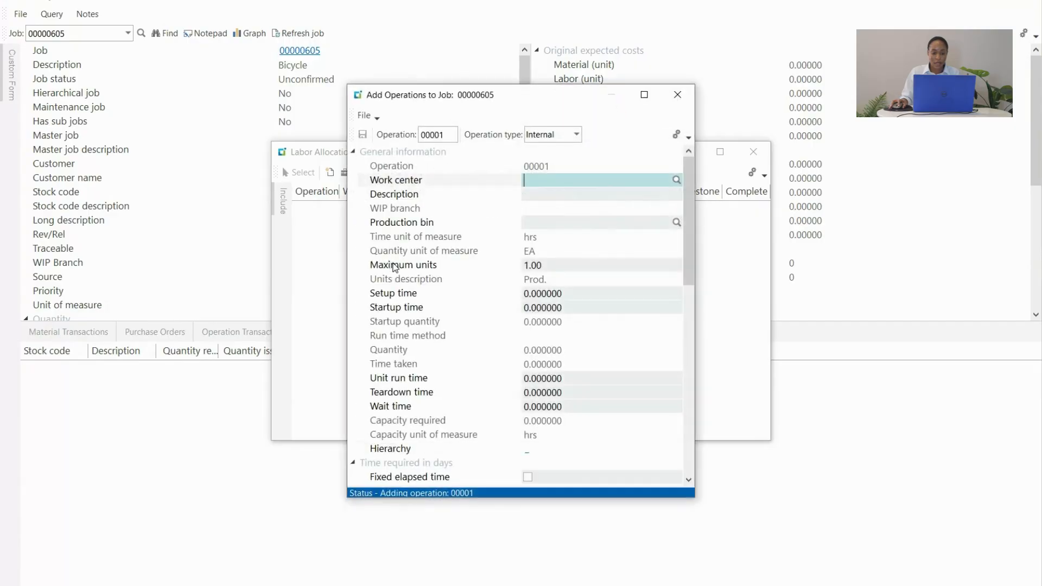
left_click(677, 180)
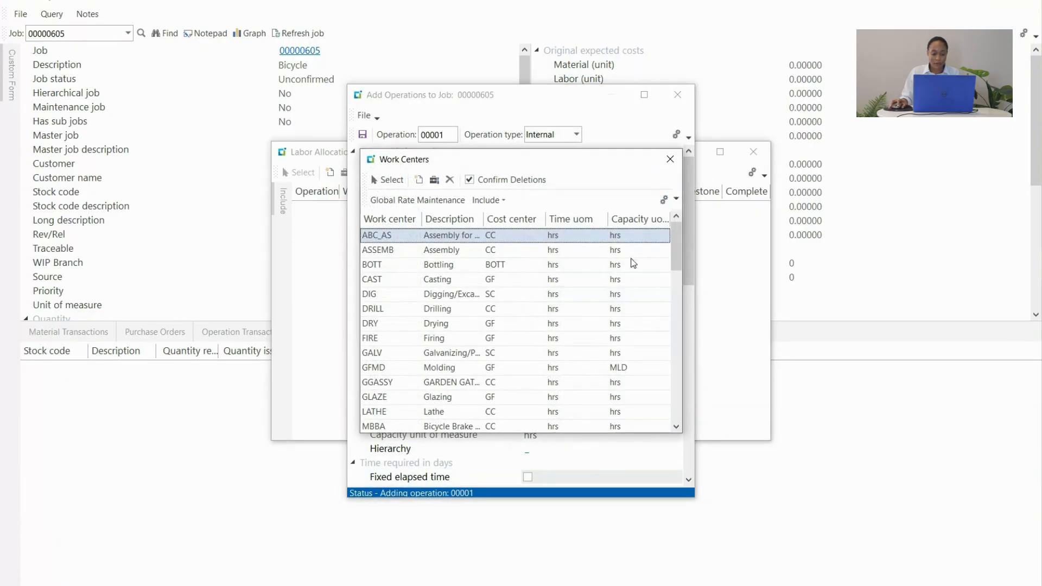
left_click_drag(678, 263, 683, 287)
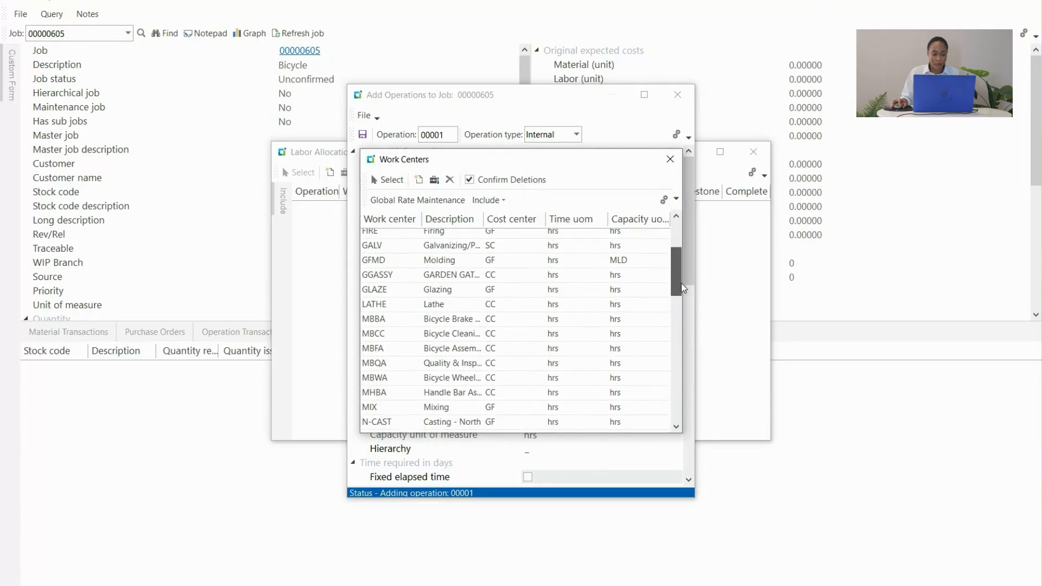
left_click(401, 349)
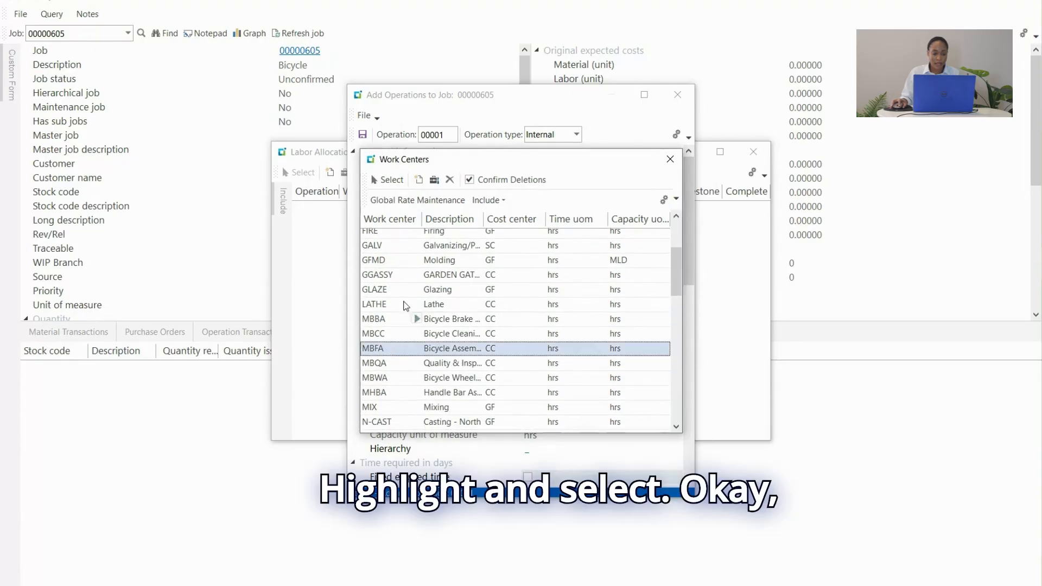
left_click(387, 180)
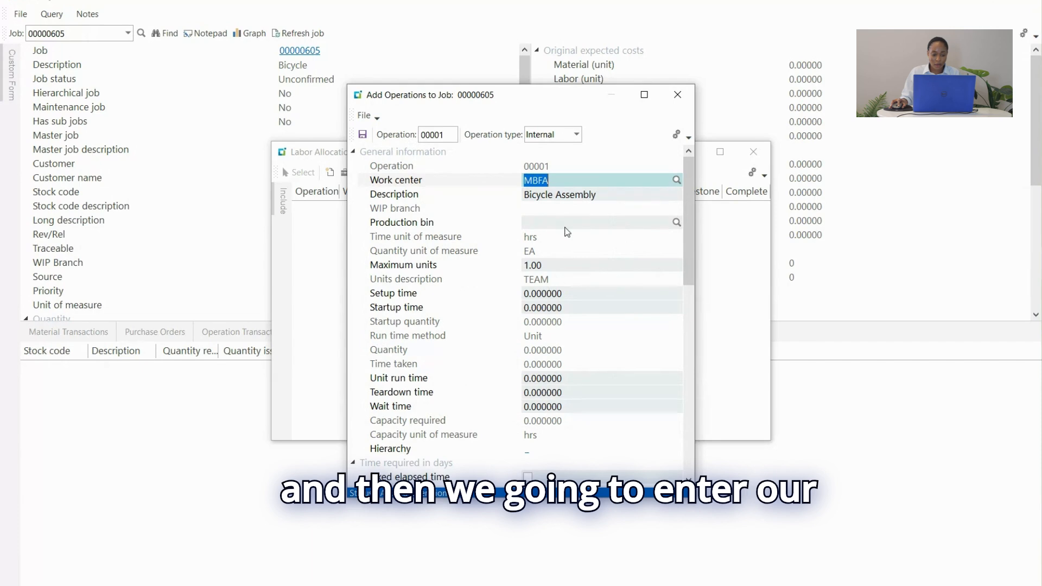
- Set the operation's setup time to 0.25 and unit run time to 1 hour, save it, and close the labor allocations
left_click(600, 294)
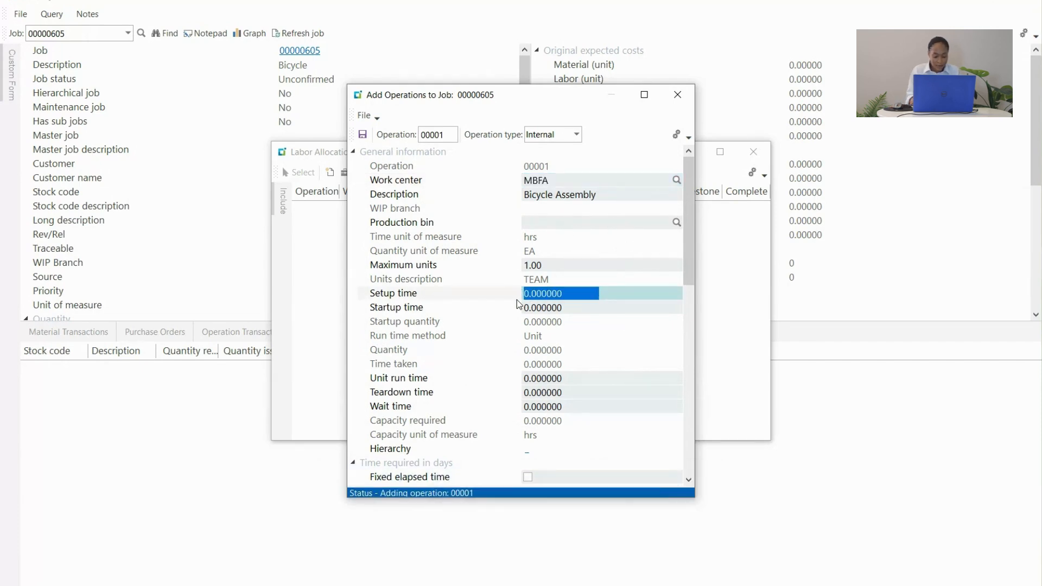
type("0.25")
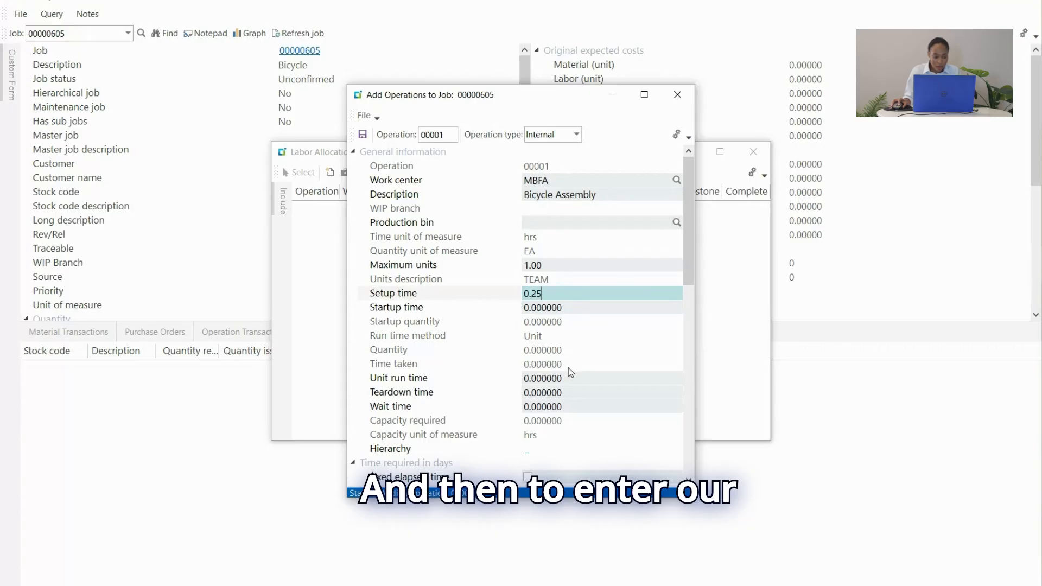
left_click(576, 381)
left_click(525, 383)
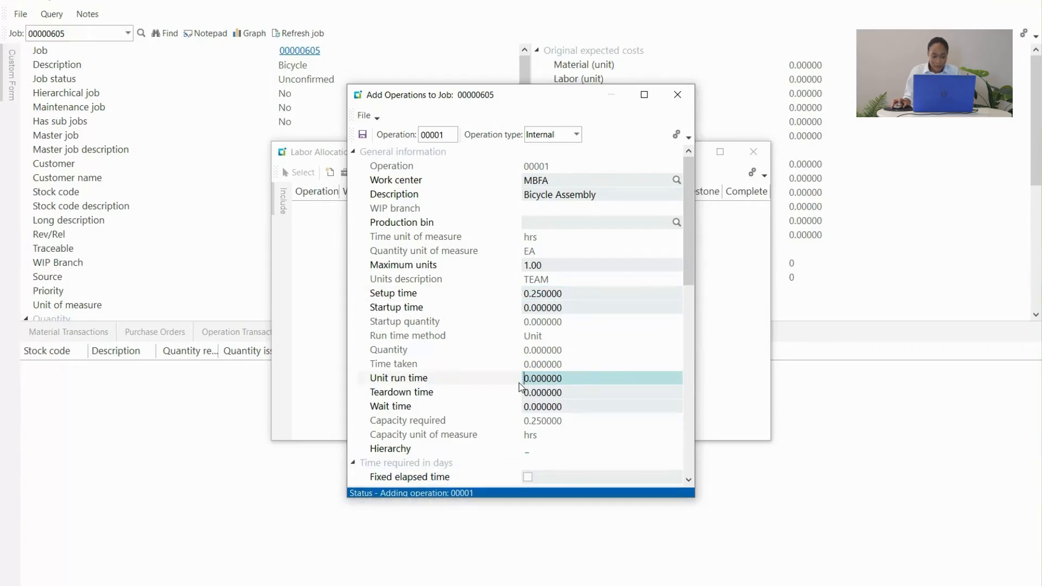
left_click_drag(594, 380, 502, 379)
type("1")
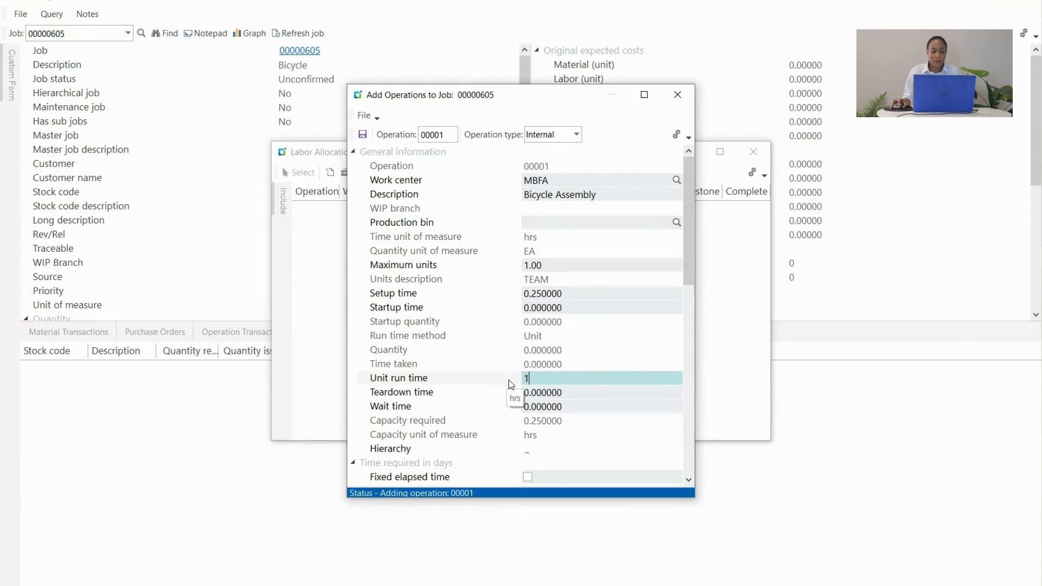
key("Tab")
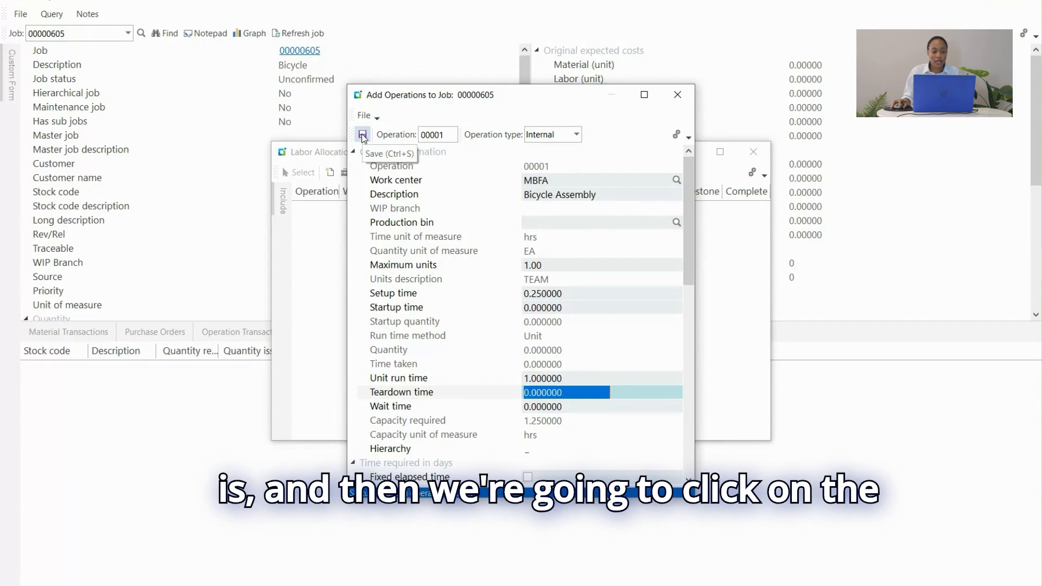
left_click(362, 135)
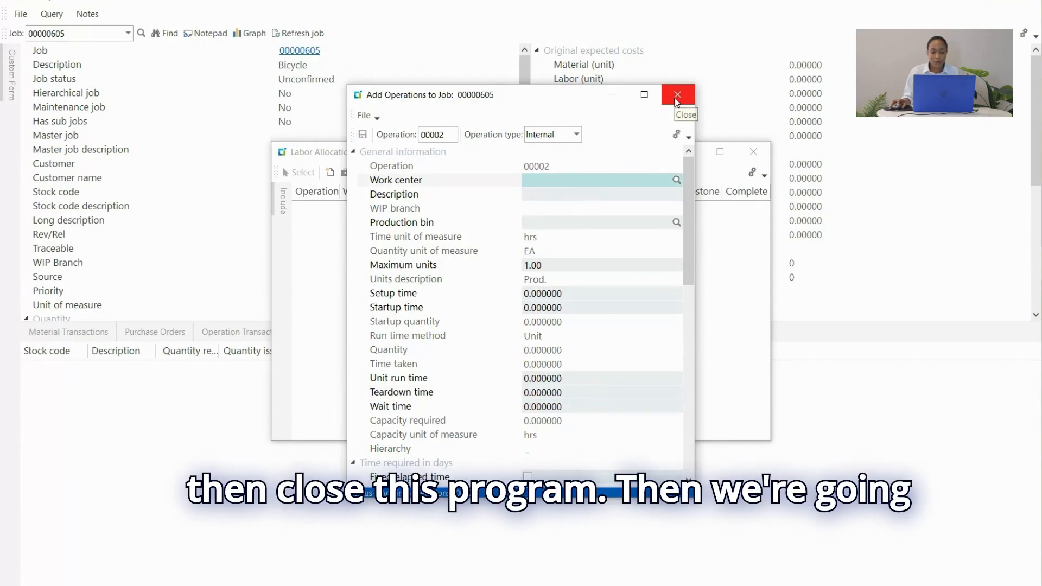
left_click(677, 102)
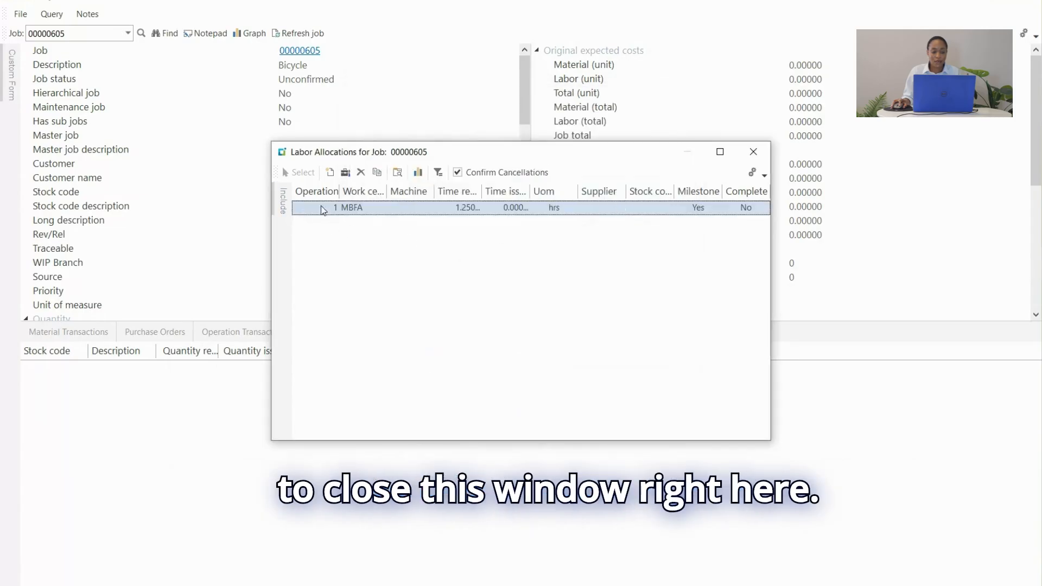
left_click(755, 153)
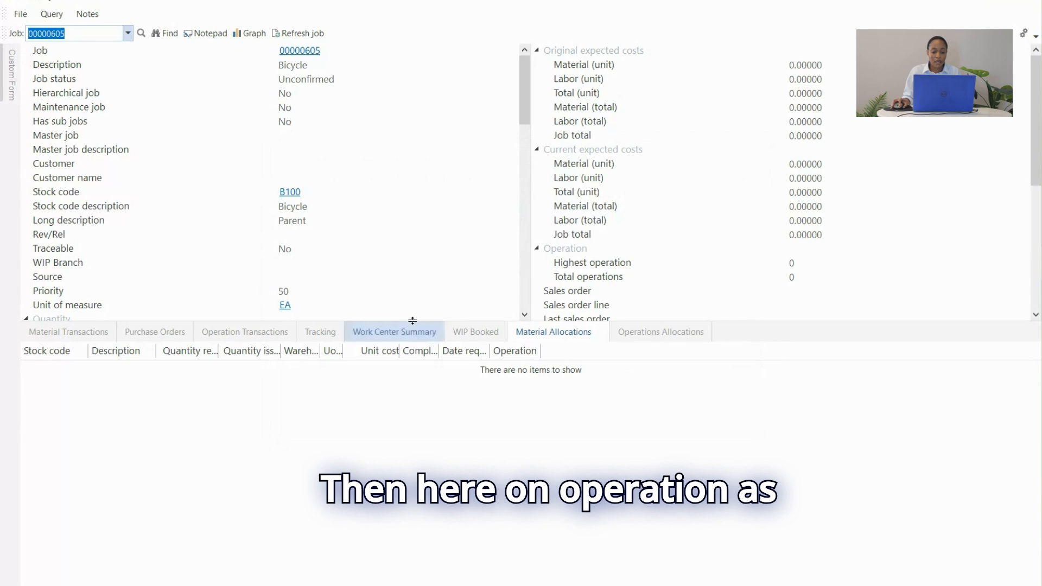
- Check the added MBFA operation in the job's operations allocations and close Job Query
left_click(632, 331)
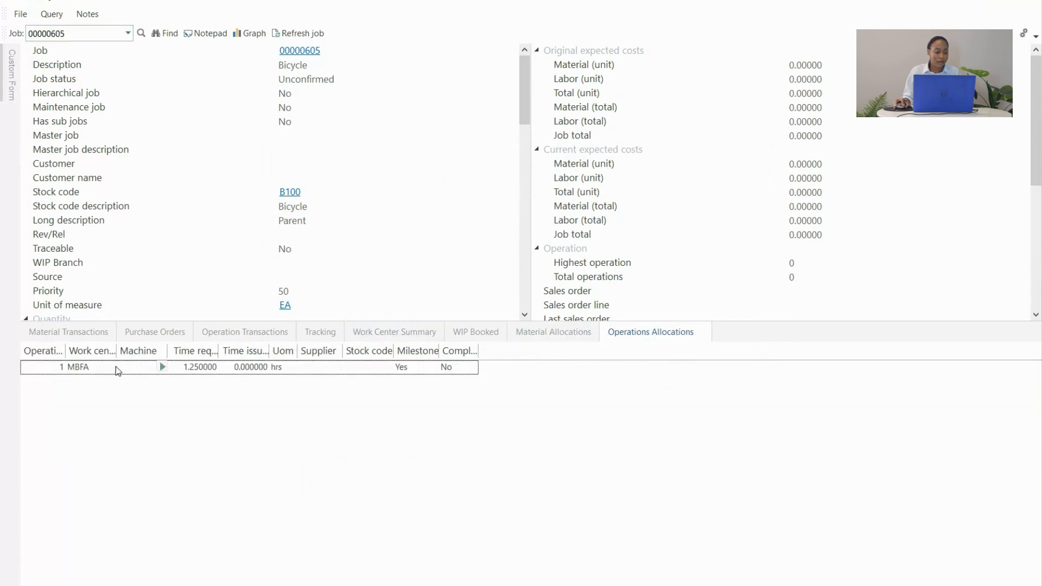
left_click(42, 370)
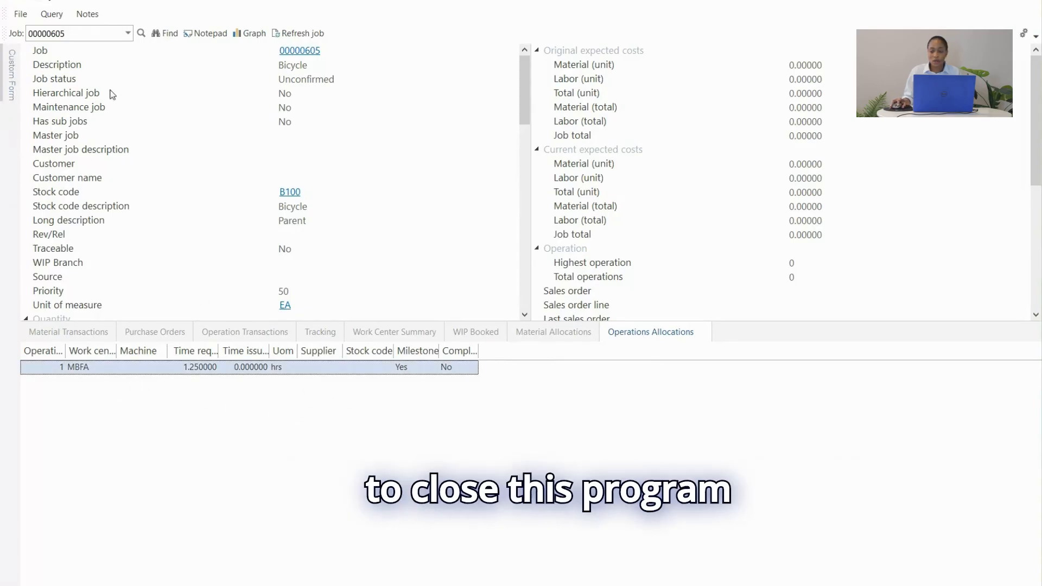
left_click(1026, 3)
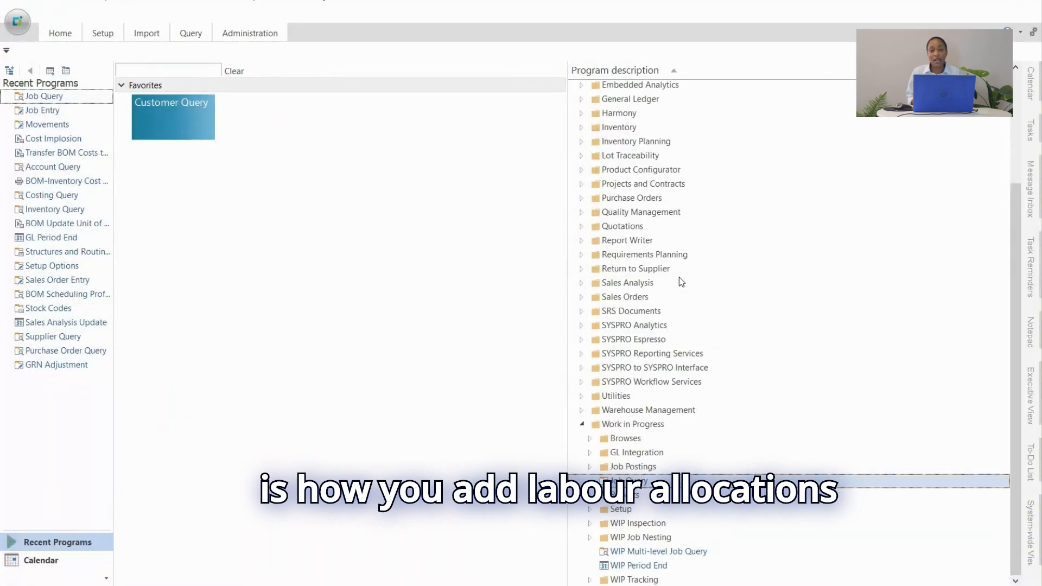